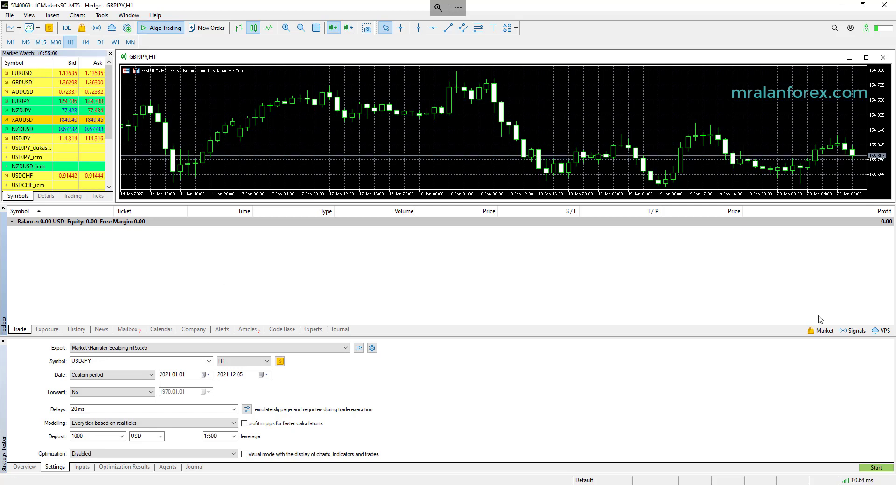
- Search the Market for 'hamster scalping' and open the Hamster Scalping mt5 product page
click(822, 332)
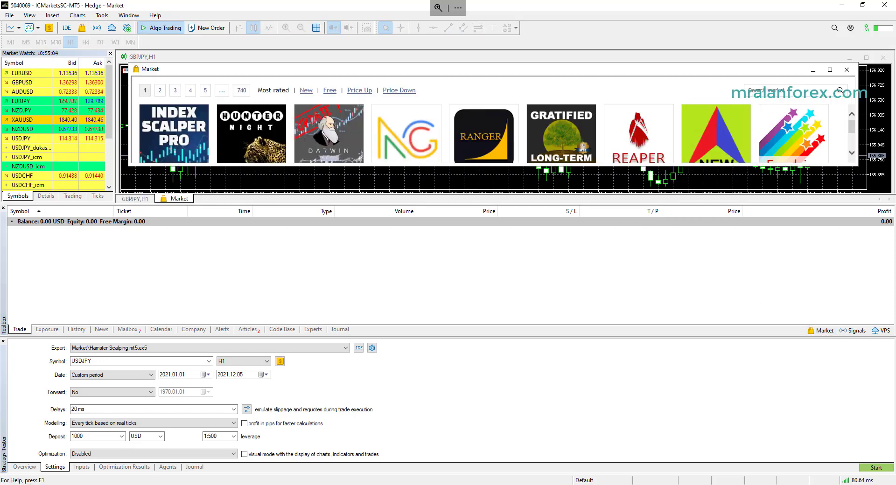
click(762, 90)
text(hamster scalping)
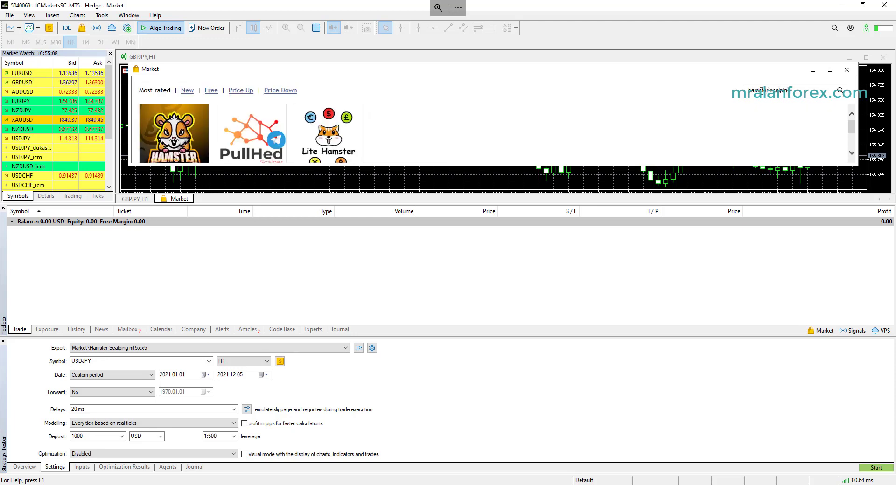
click(178, 118)
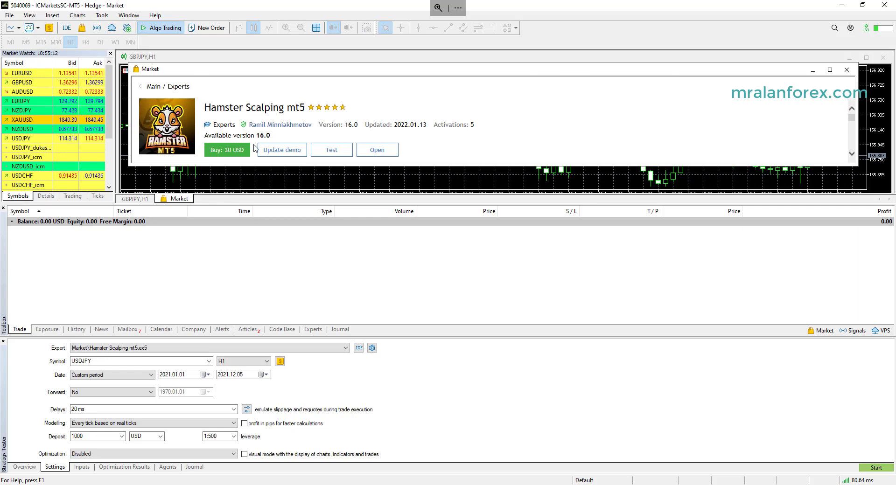
- Update the Hamster Scalping mt5 demo, then go back to its product page
click(278, 154)
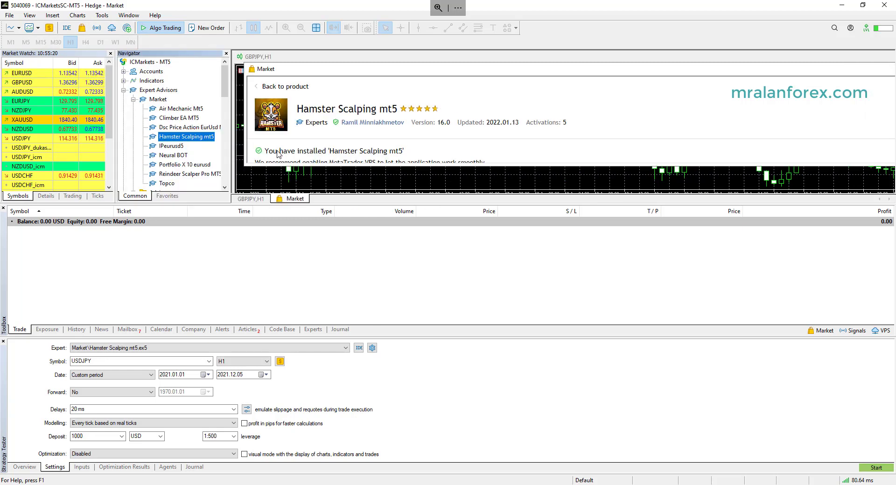
scroll(334, 158, down, 1)
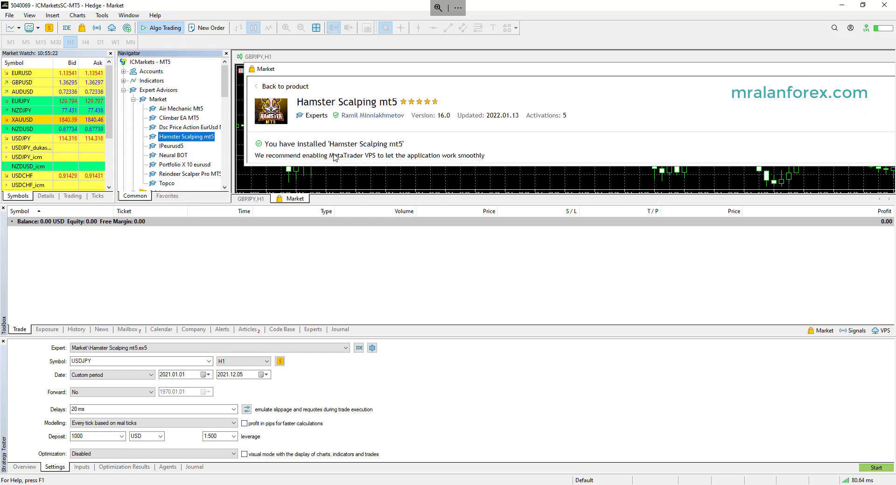
scroll(334, 157, down, 3)
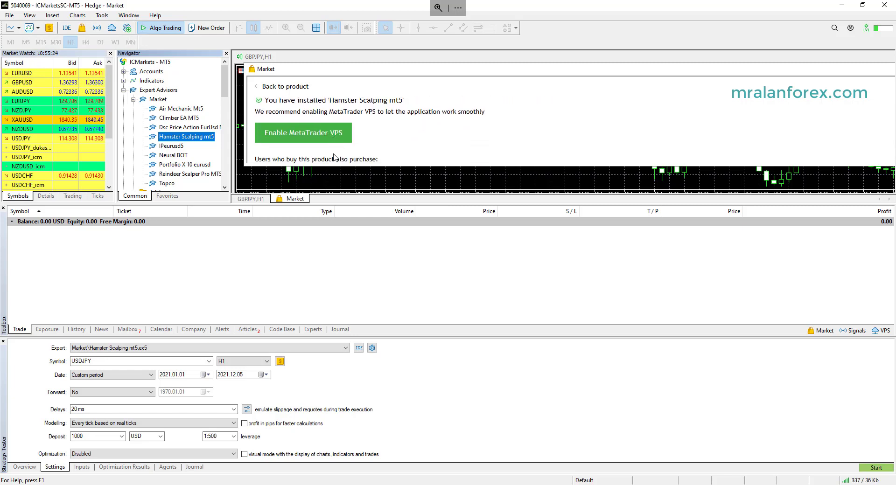
scroll(334, 158, down, 1)
scroll(508, 150, up, 1)
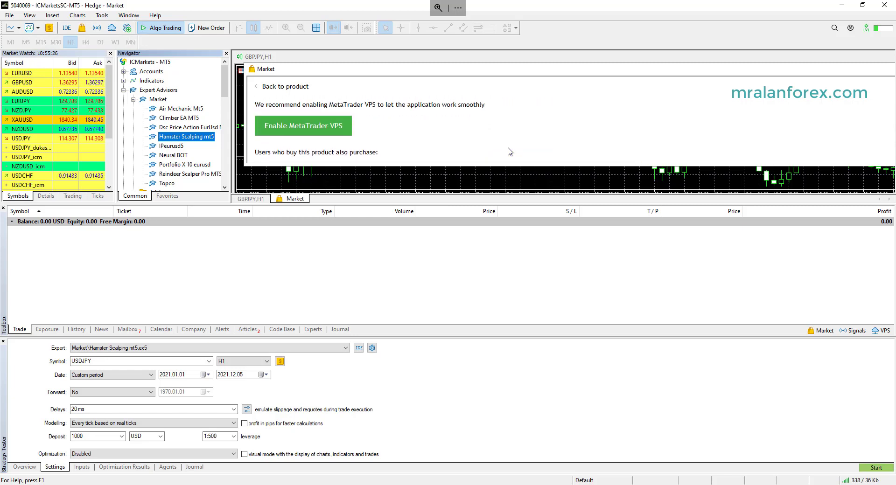
click(265, 88)
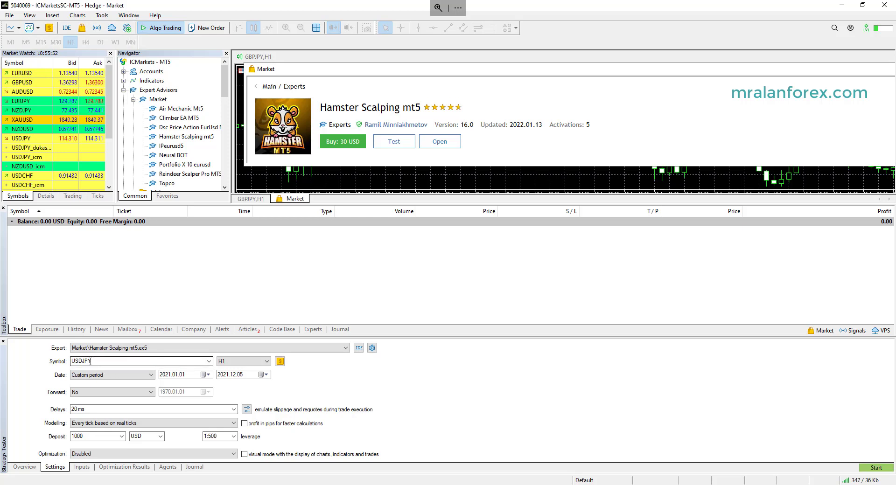
- Request USDJPY real tick history (Forex > Majors) for 2021.01.01–2021.12.10 in the Symbols dialog
click(10, 16)
mouse_move(26, 19)
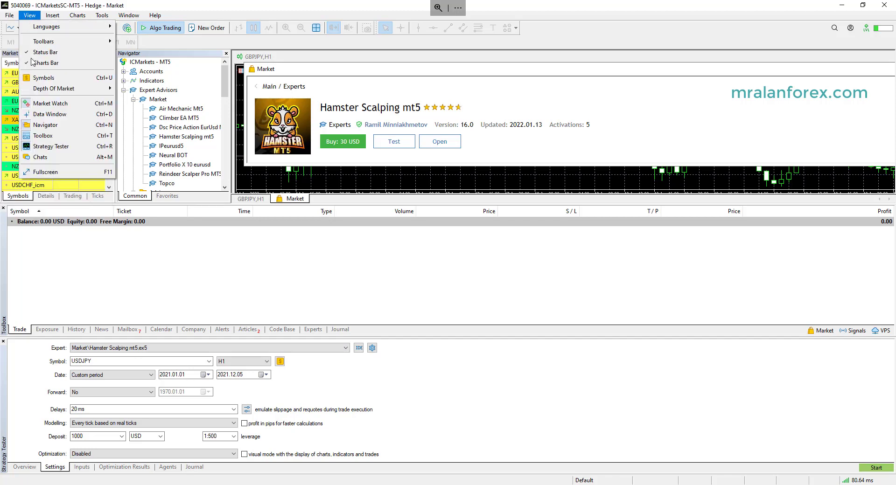
click(54, 81)
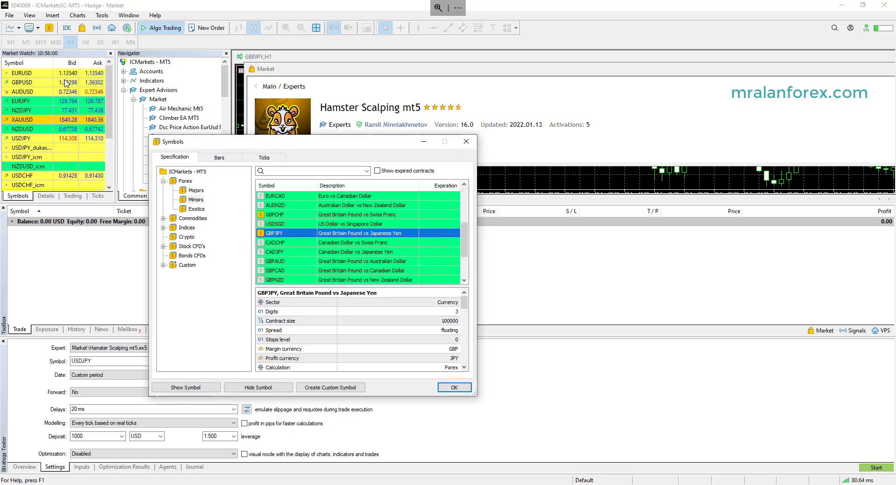
click(197, 190)
click(284, 226)
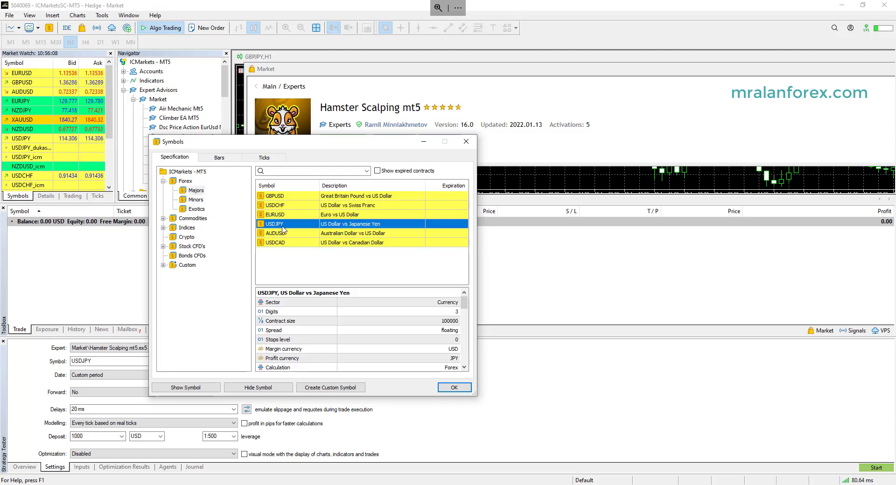
click(264, 157)
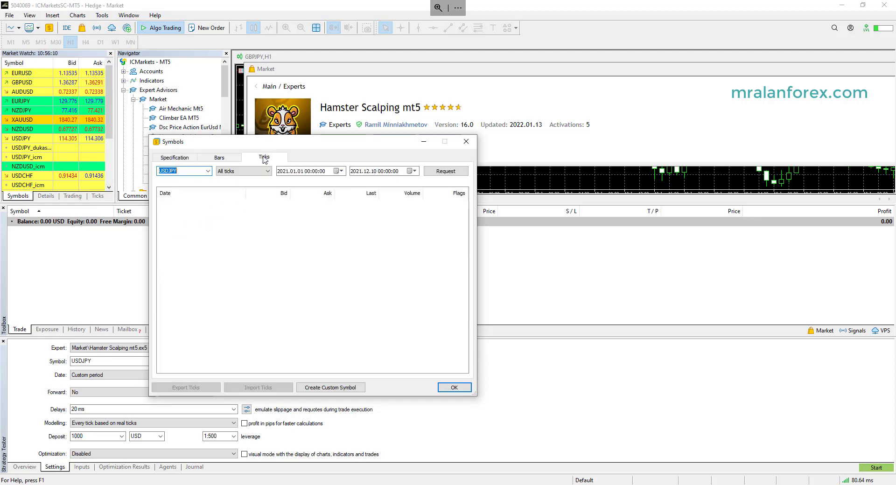
click(439, 174)
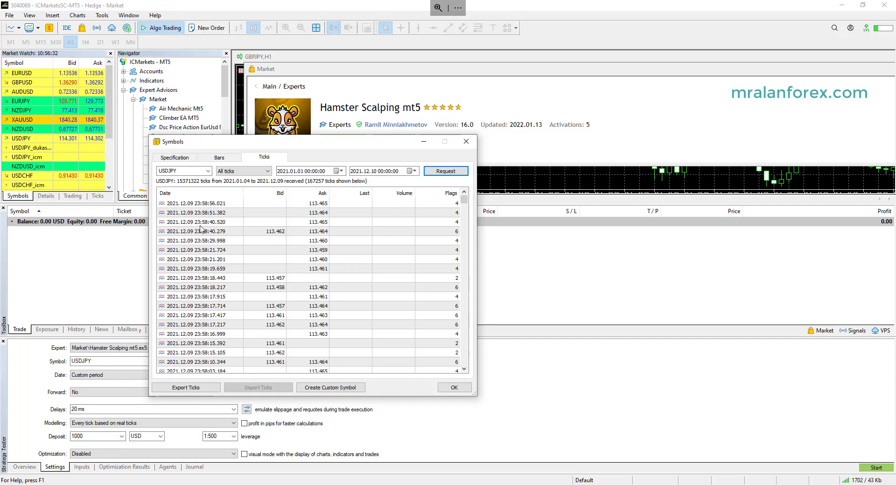
- Expand Custom > Forex > Majors in the Specification tab, then close the Symbols dialog with OK
click(177, 157)
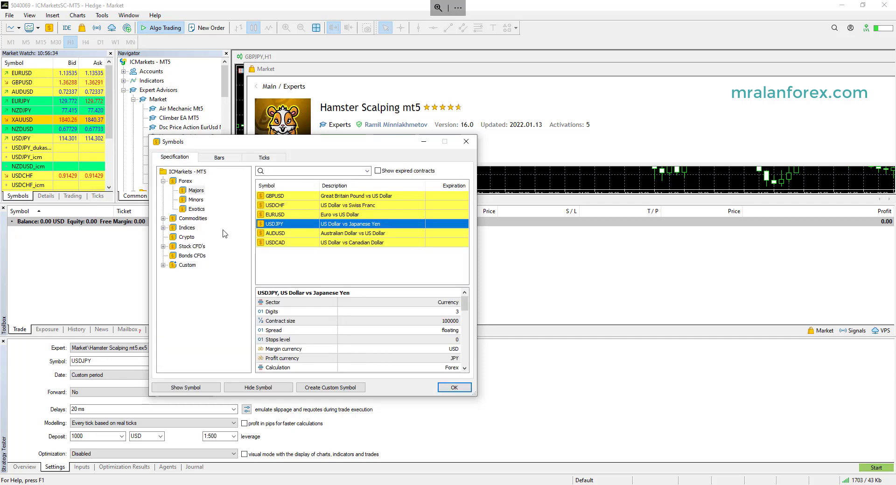
click(163, 265)
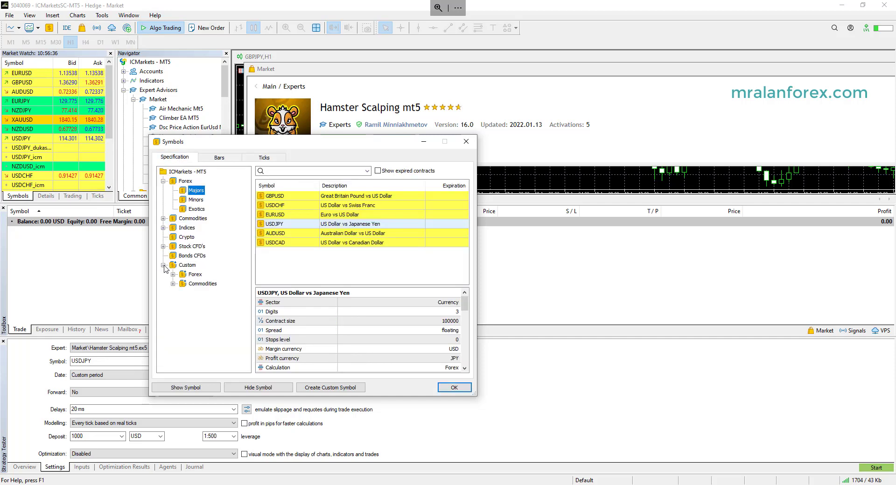
click(174, 274)
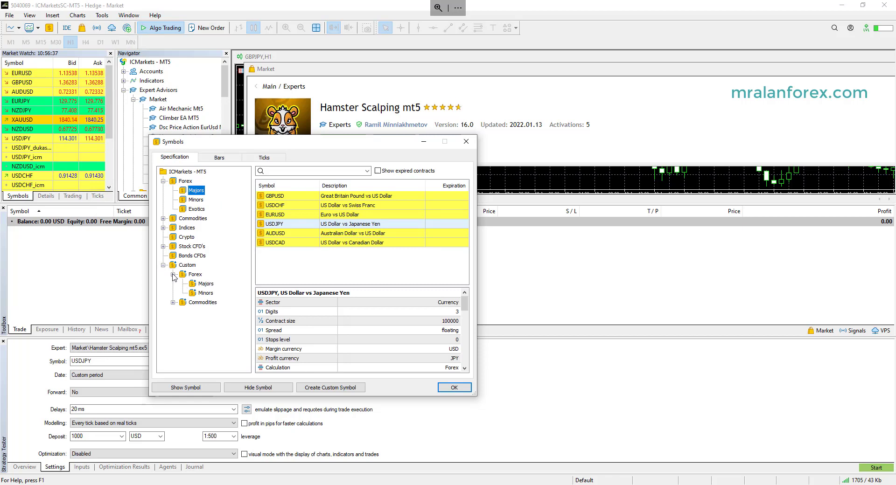
click(204, 284)
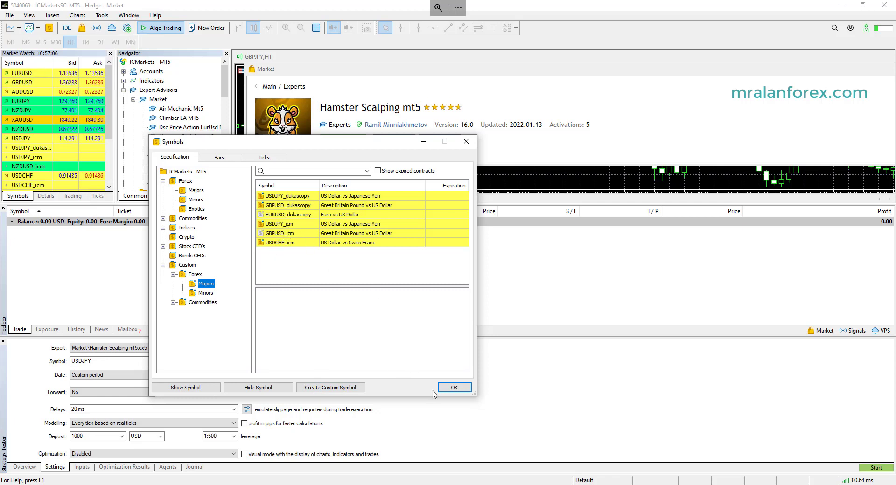
click(455, 387)
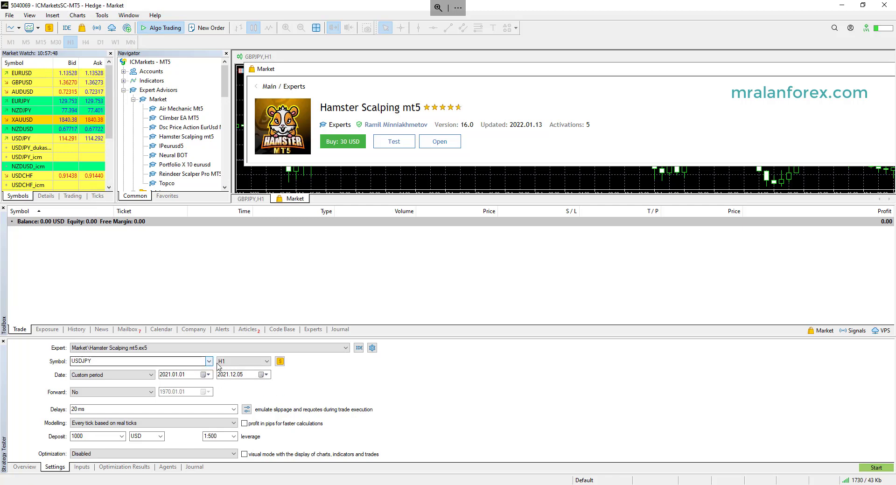
- Change the test timeframe from H1 to M5 and the start date month to 11
click(267, 362)
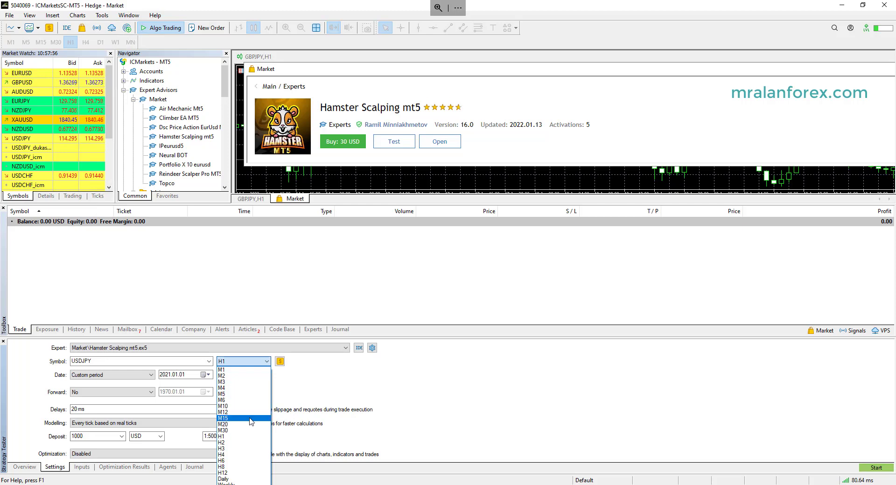
click(250, 394)
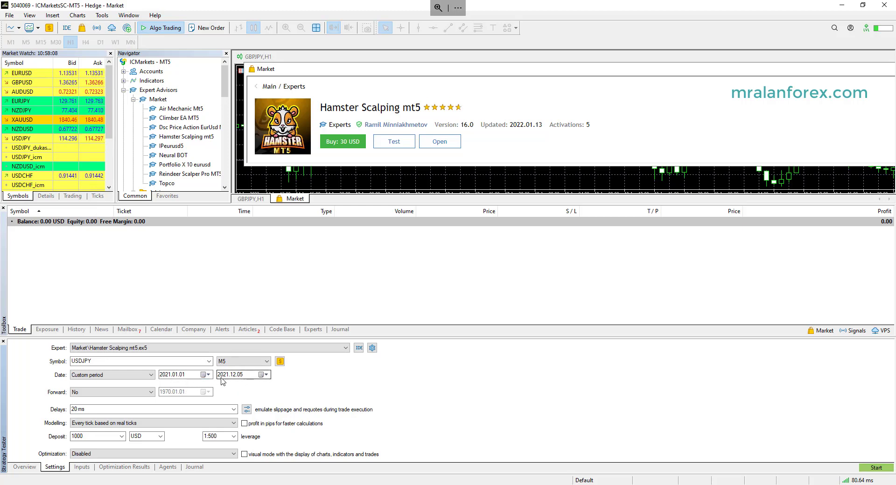
click(176, 378)
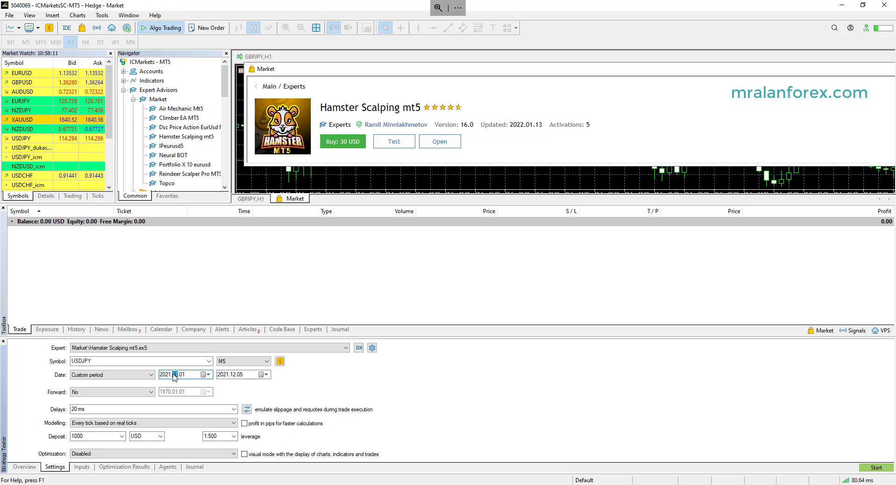
text(11)
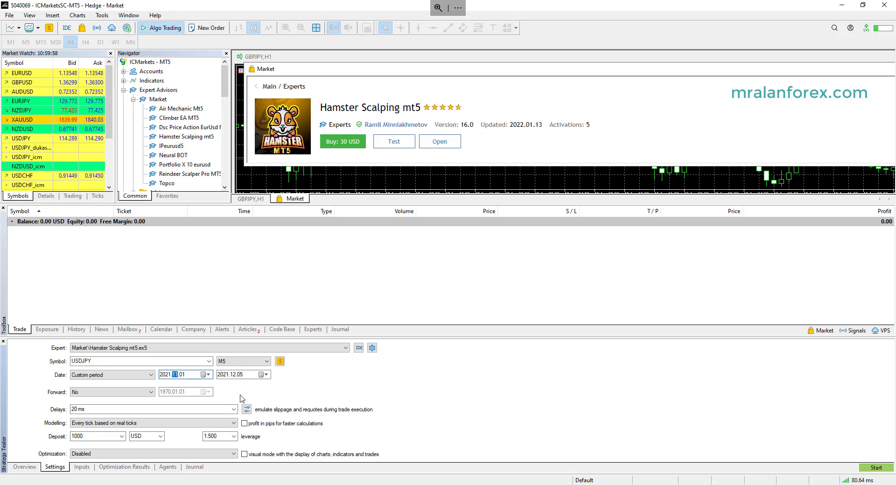
- Keep Every tick based on real ticks modelling and select Slow complete algorithm optimization
click(234, 423)
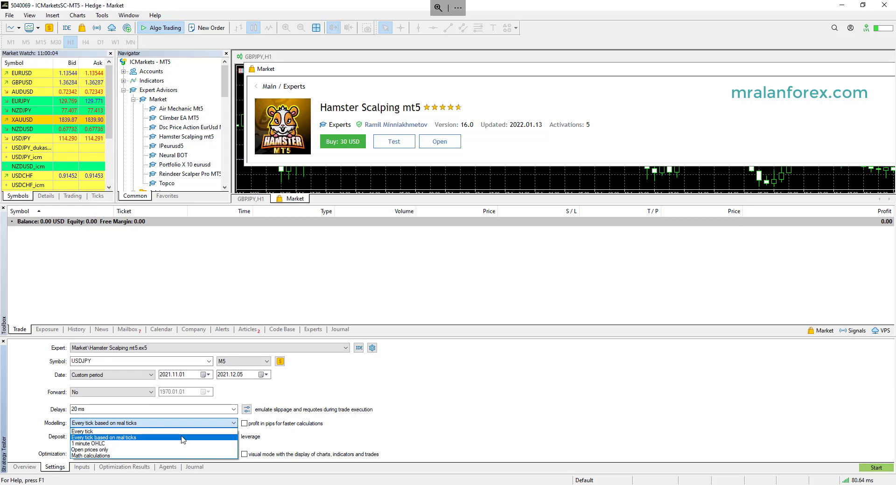
click(146, 441)
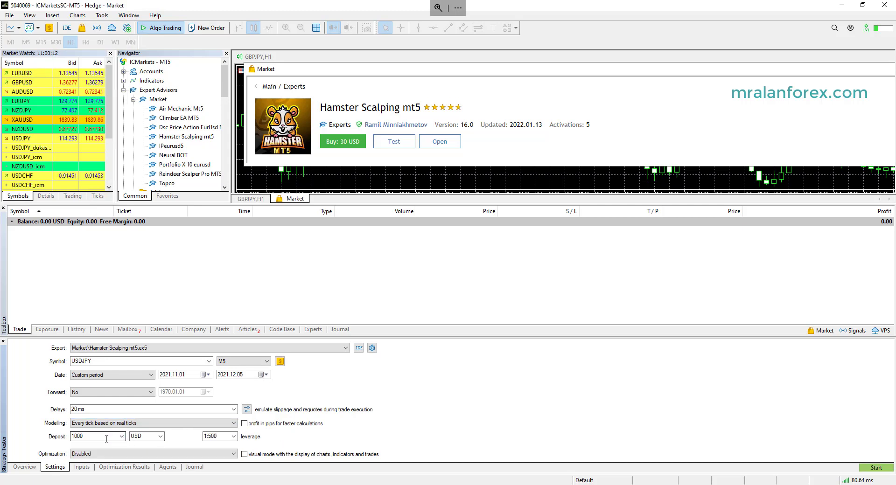
click(221, 454)
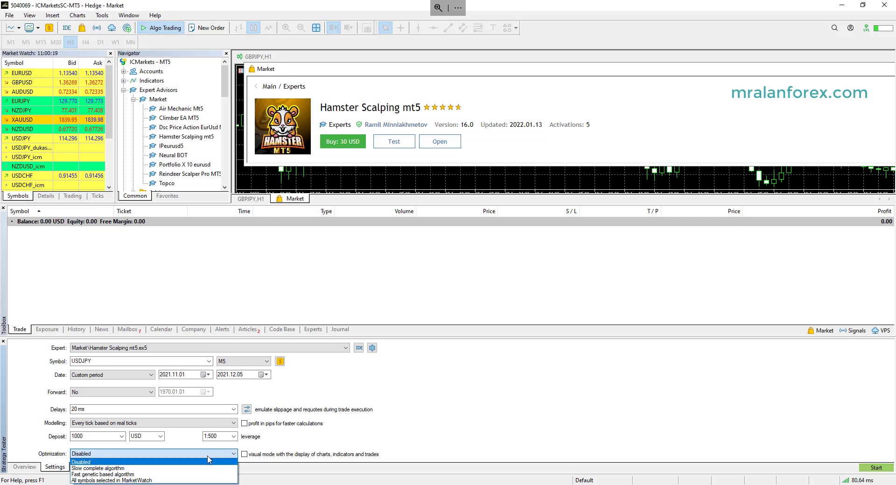
click(169, 469)
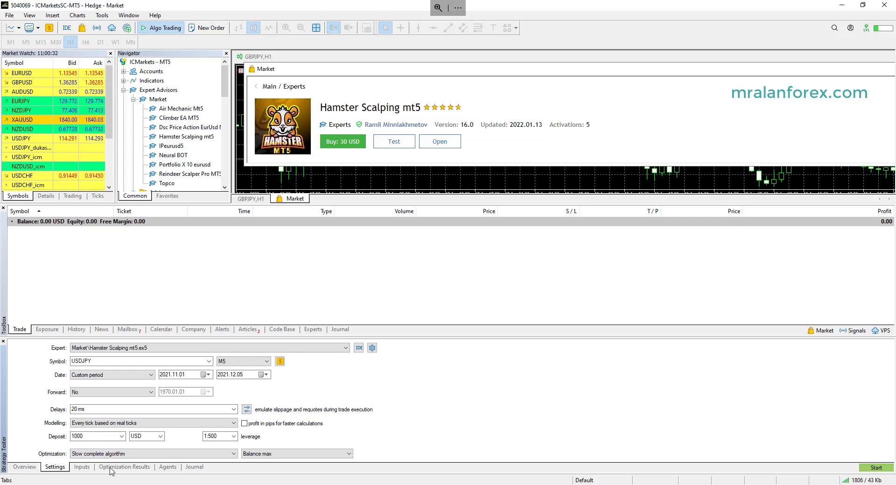
- Show the expert's input parameters and enlarge the tester panel to list more of them
click(79, 469)
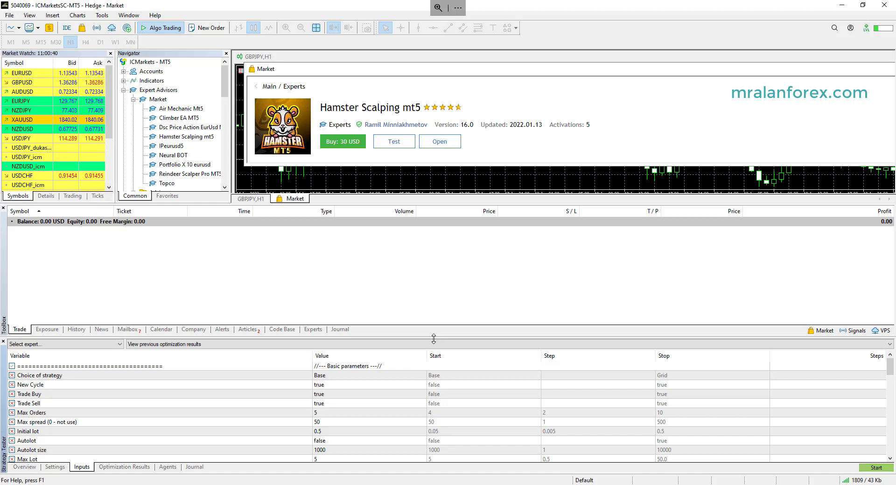
drag(433, 339, 435, 244)
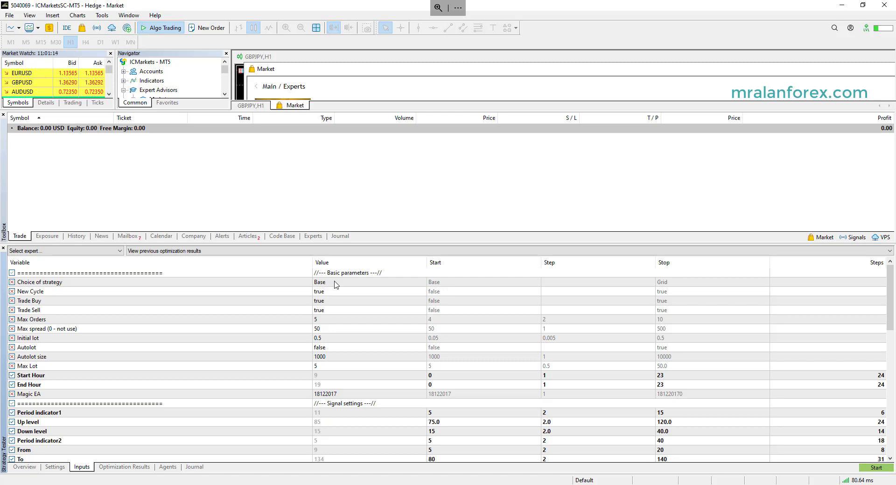
double_click(336, 283)
click(336, 283)
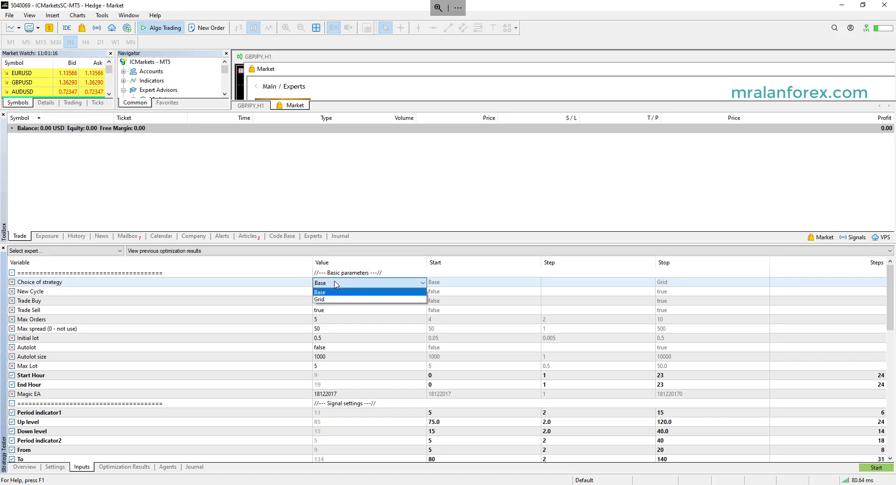
click(292, 283)
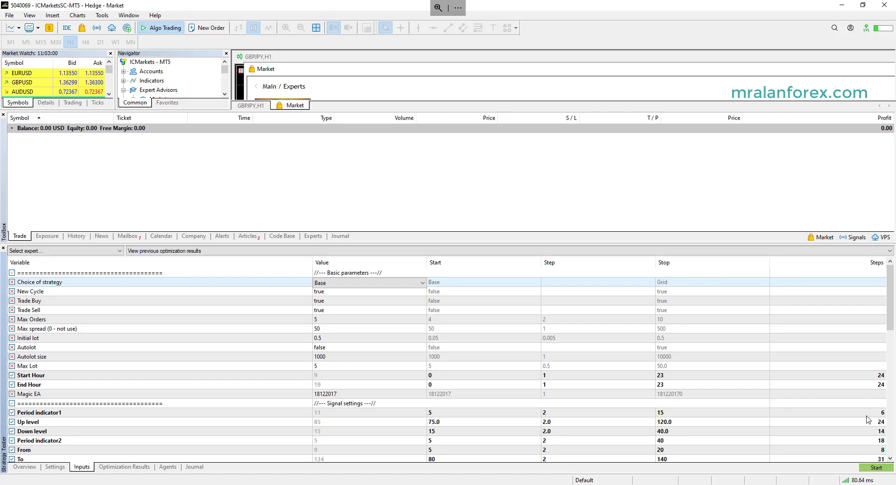
- Scroll the Inputs list down to the News Setting parameters at the bottom
click(890, 459)
click(890, 460)
click(890, 459)
click(890, 460)
click(890, 459)
click(890, 460)
click(890, 459)
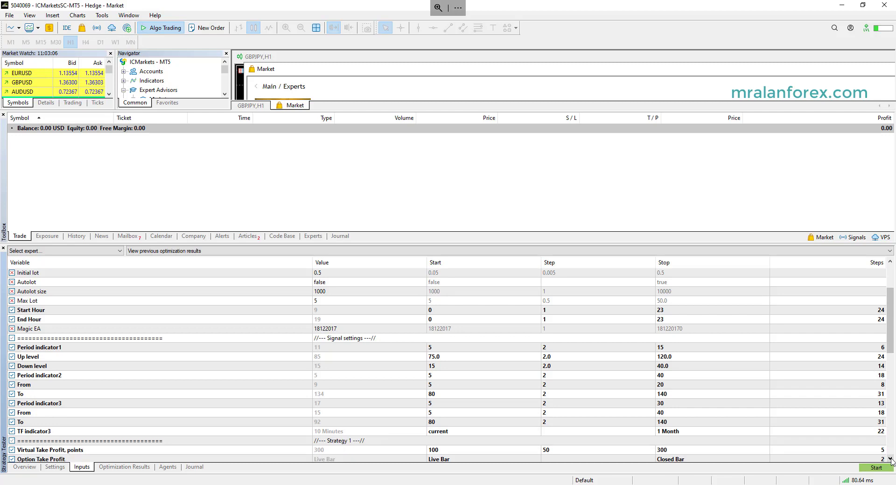
click(890, 460)
click(890, 460)
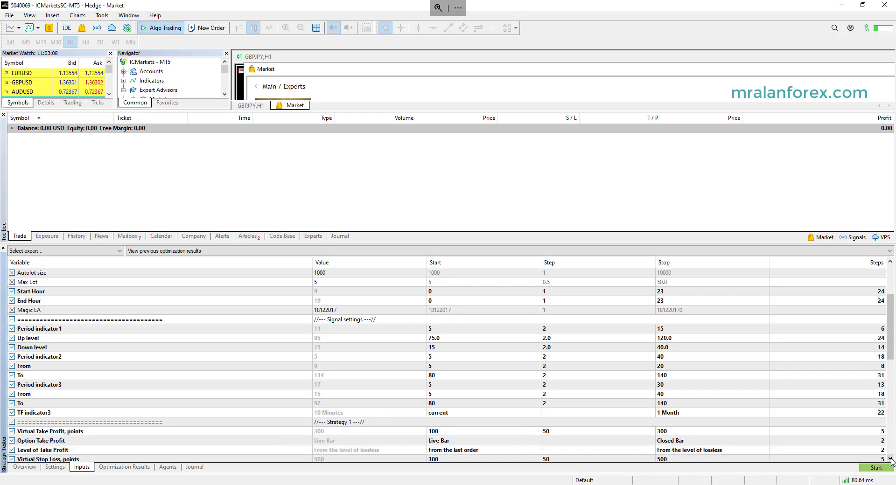
click(890, 460)
click(890, 459)
click(890, 459)
click(890, 460)
click(890, 460)
click(890, 459)
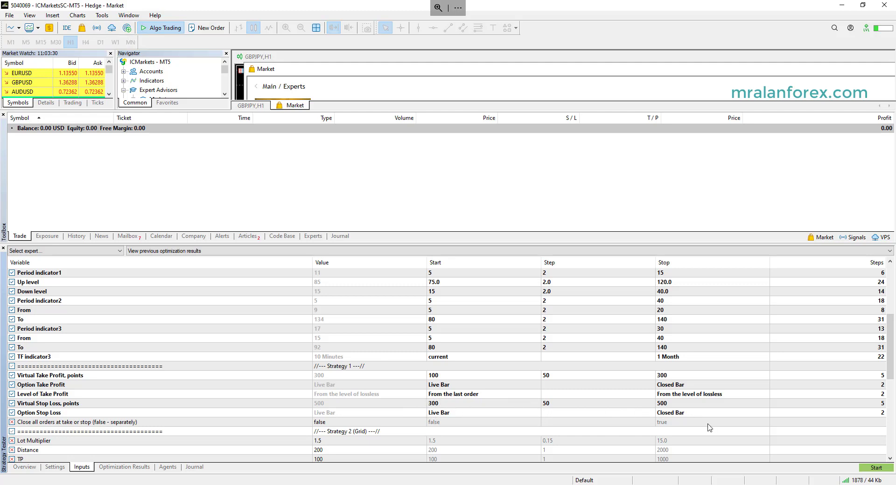
click(890, 460)
click(890, 460)
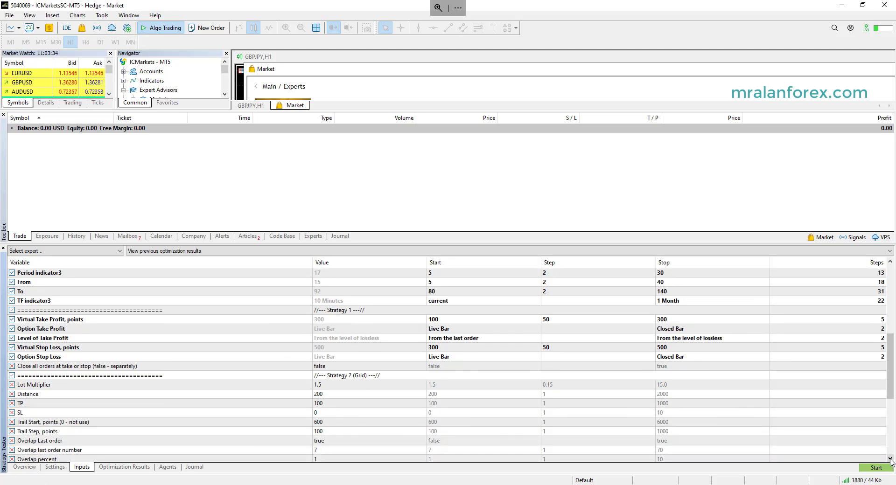
click(890, 460)
click(890, 459)
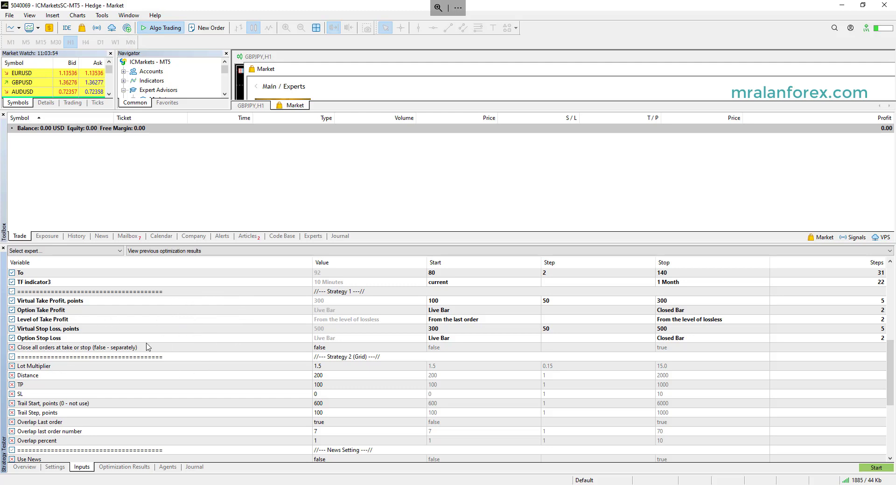
click(890, 459)
click(890, 458)
click(890, 459)
click(889, 459)
click(889, 459)
click(890, 458)
click(890, 458)
click(889, 459)
click(890, 458)
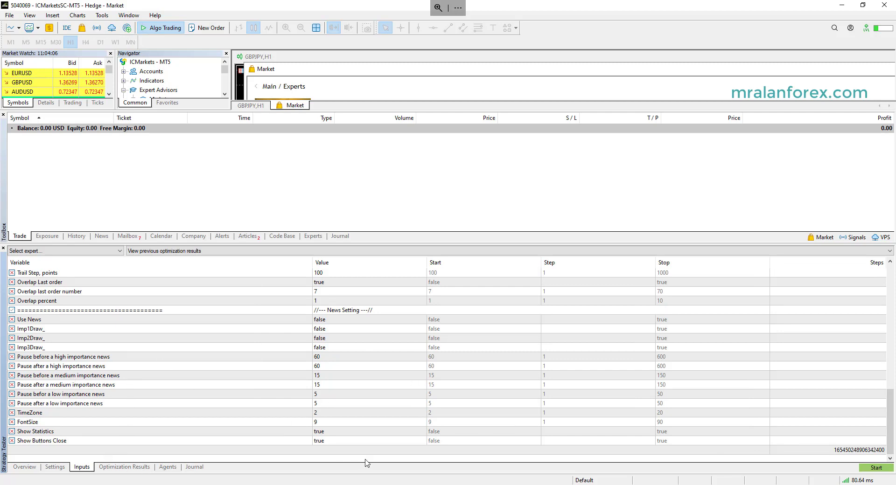
- Start the optimization, check the Settings tab, then view the Optimization Results table
click(874, 468)
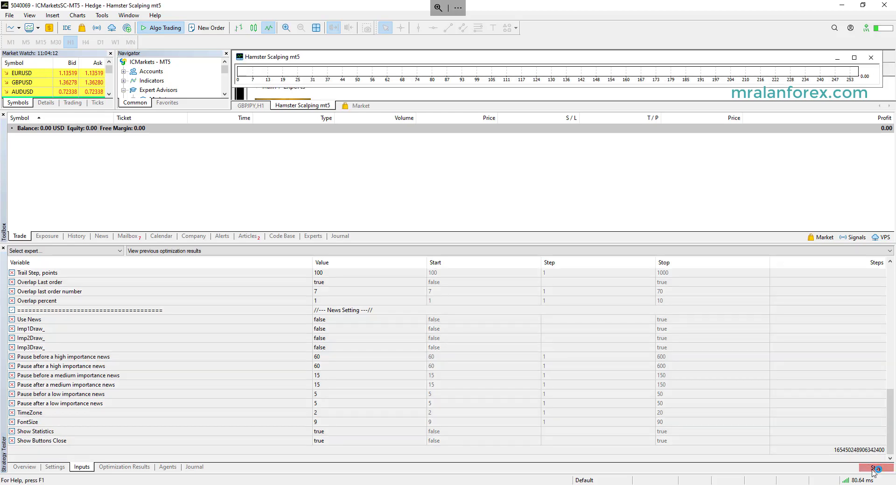
click(890, 357)
scroll(891, 350, up, 5)
click(54, 467)
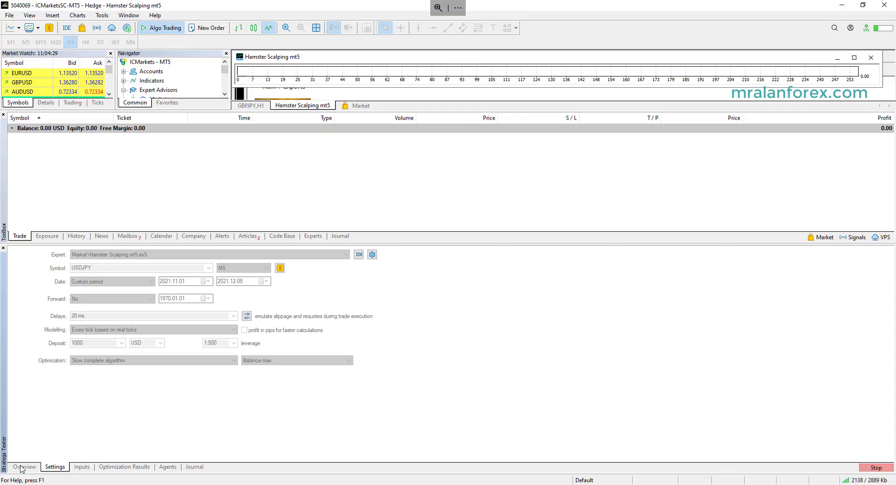
click(120, 468)
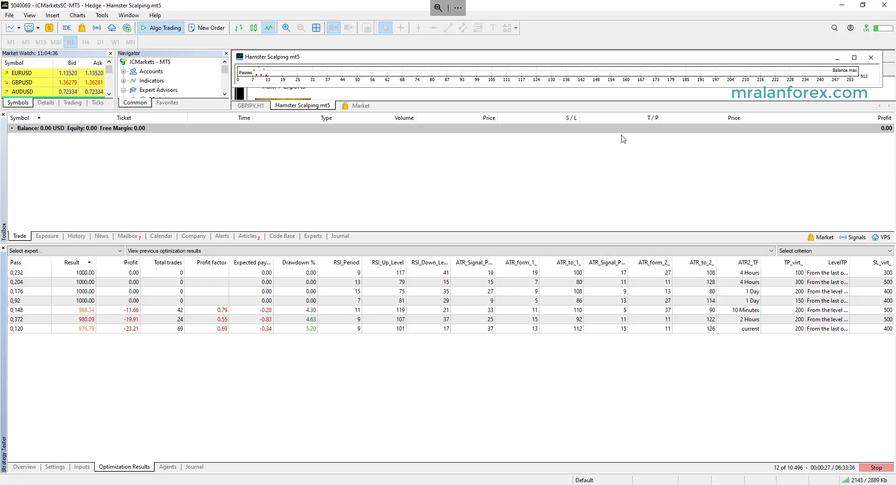
- Close the Toolbox, maximize the Hamster Scalping mt5 graph window and make it taller
click(4, 114)
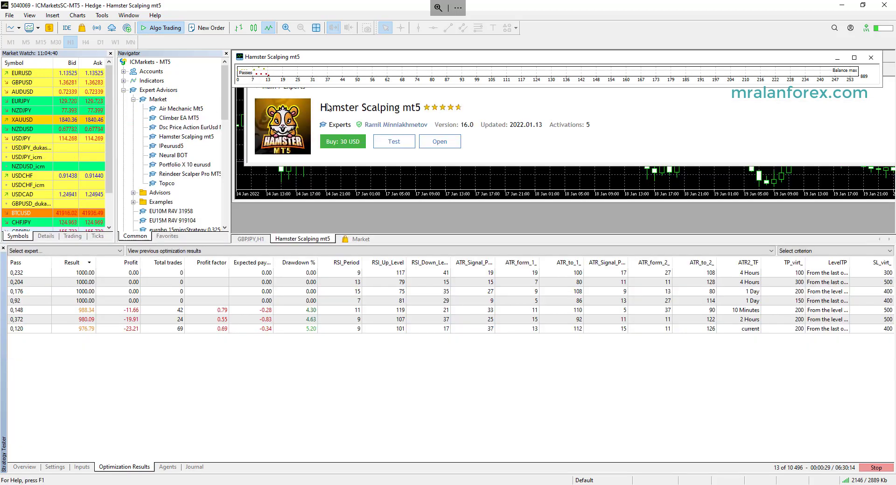
click(856, 58)
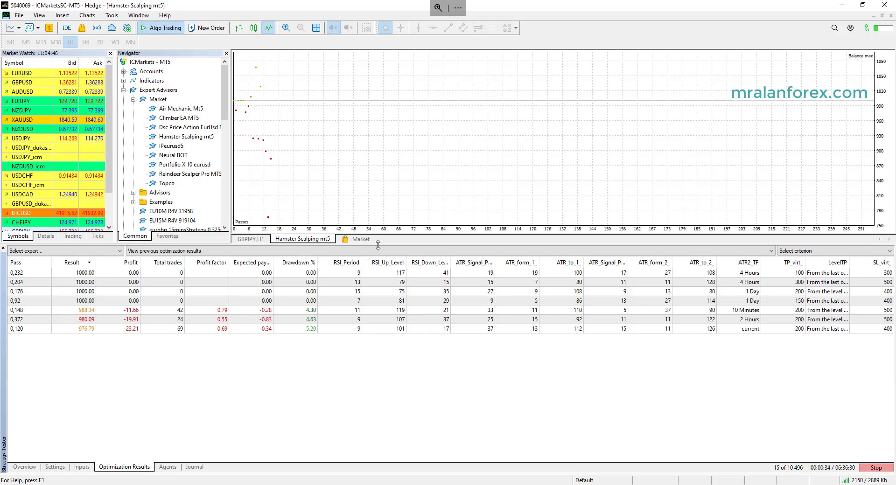
drag(379, 245, 369, 343)
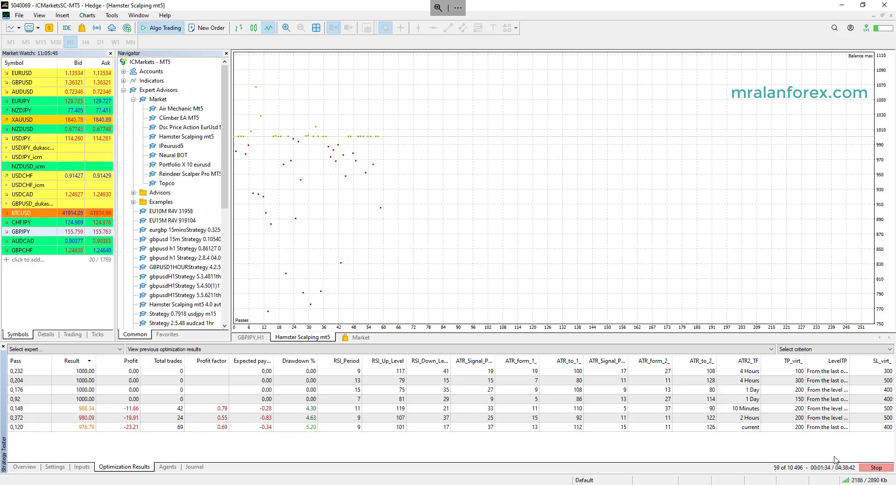
right_click(429, 484)
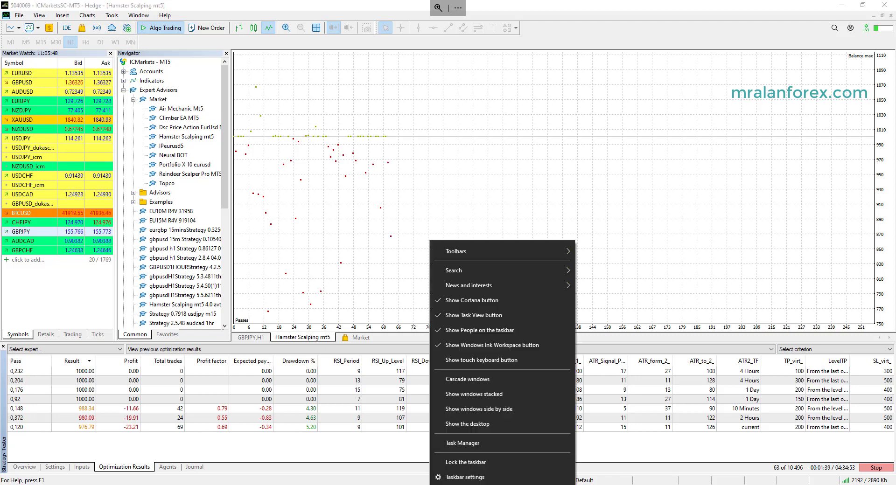
click(446, 443)
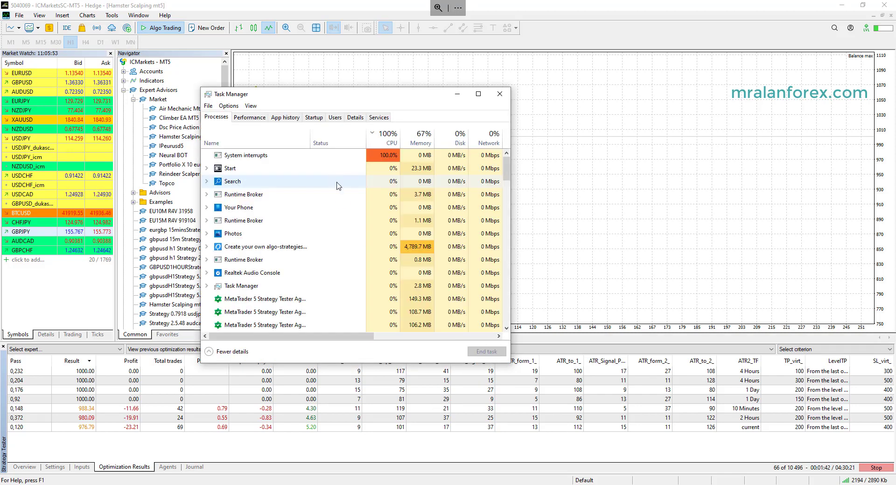
click(256, 120)
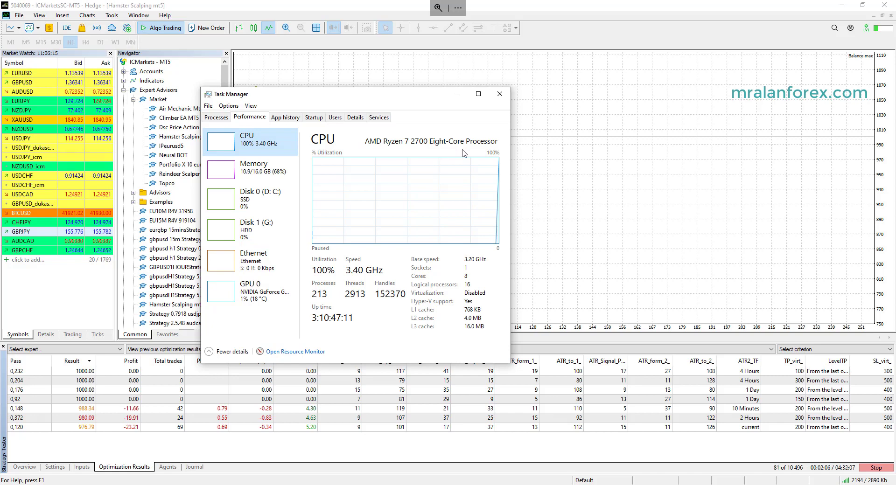
click(213, 120)
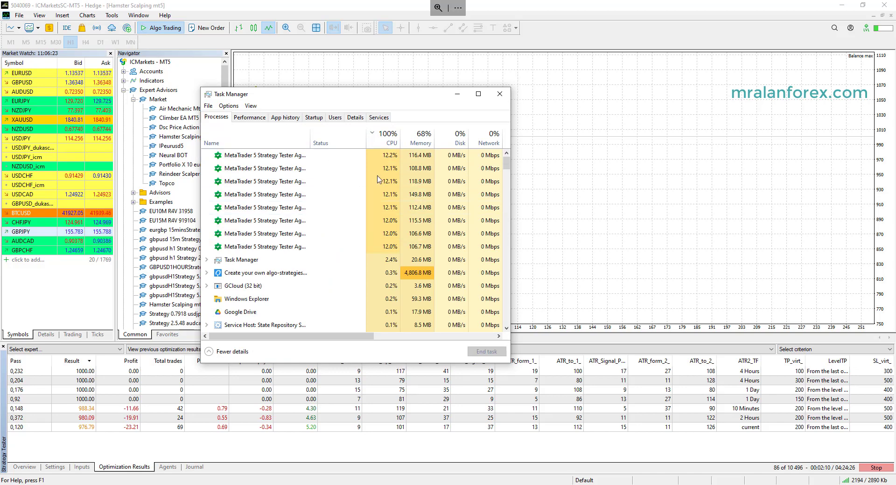
click(499, 95)
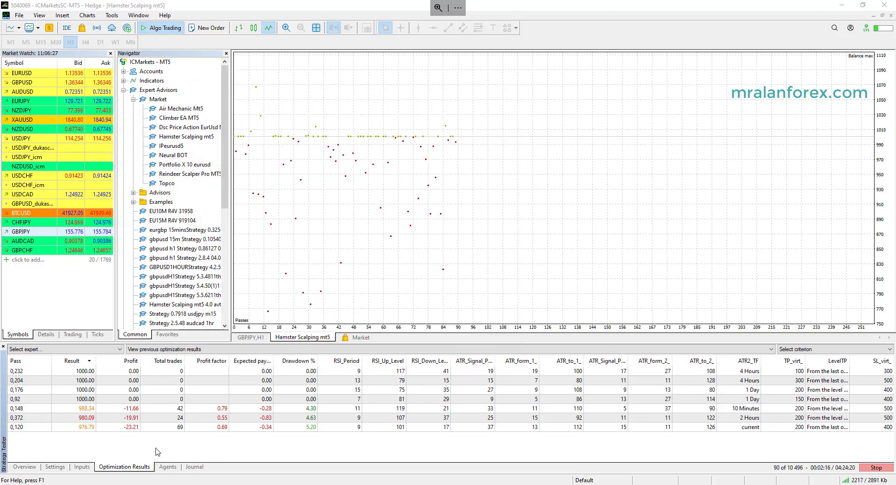
- Show the Agents list, select Local: 16 cores and scroll through its running cores
click(167, 467)
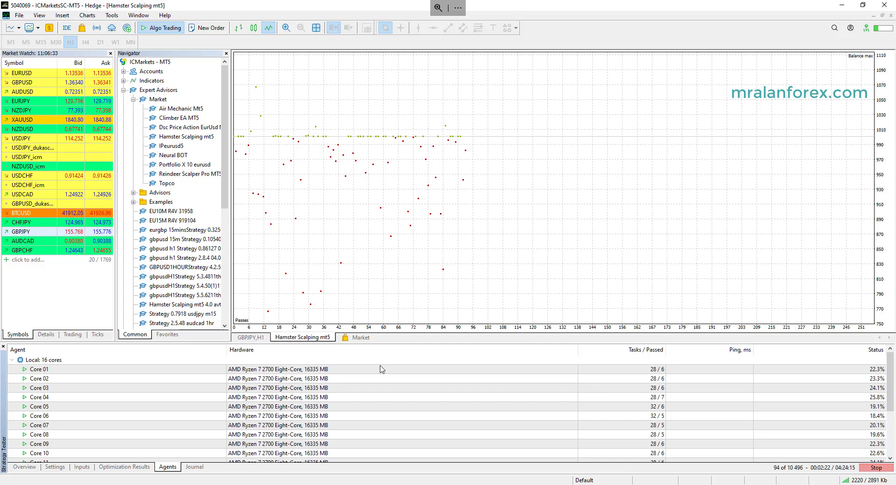
click(52, 362)
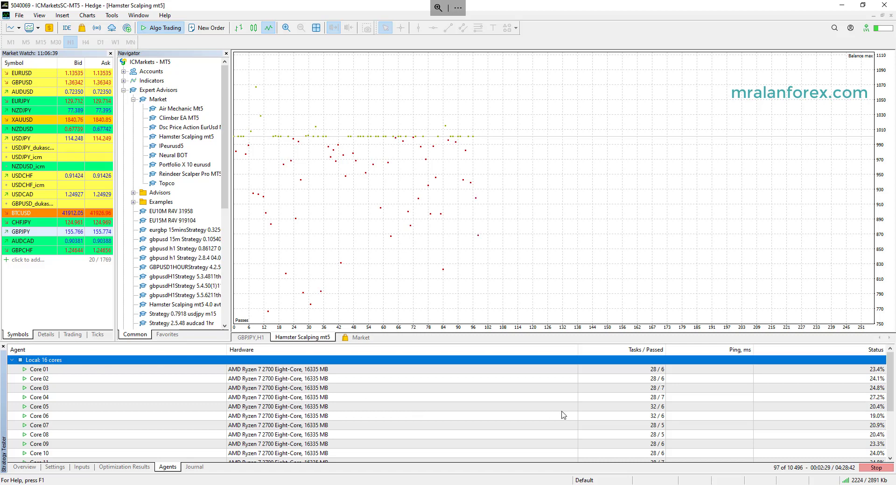
click(891, 428)
drag(891, 428, 891, 369)
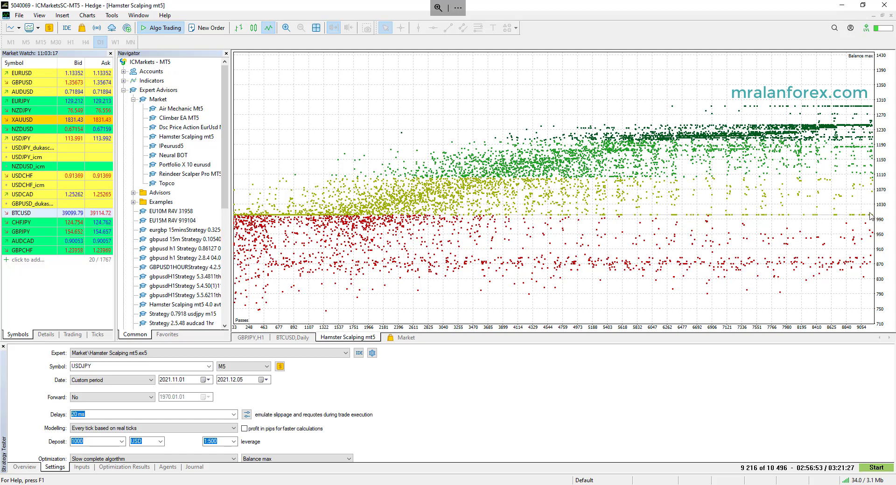
mouse_move(848, 219)
mouse_move(871, 109)
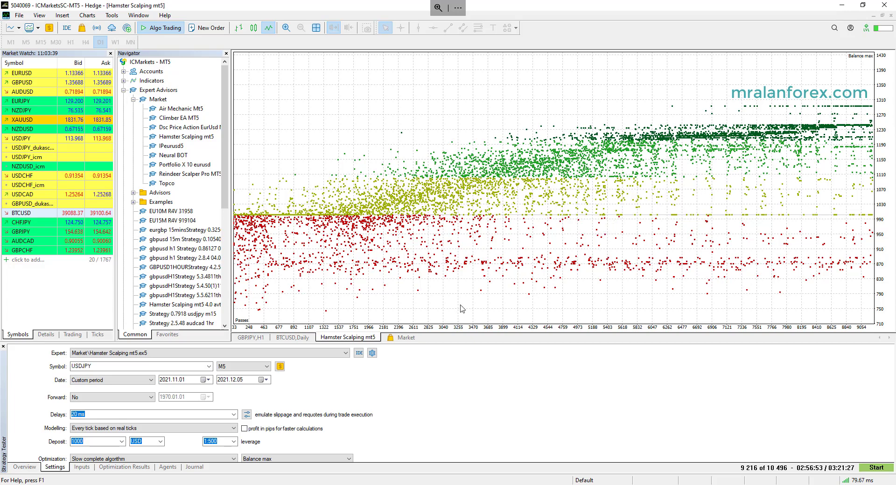
- Show the optimization results table and bring up the actions for pass 34,366
click(127, 467)
click(177, 389)
right_click(177, 390)
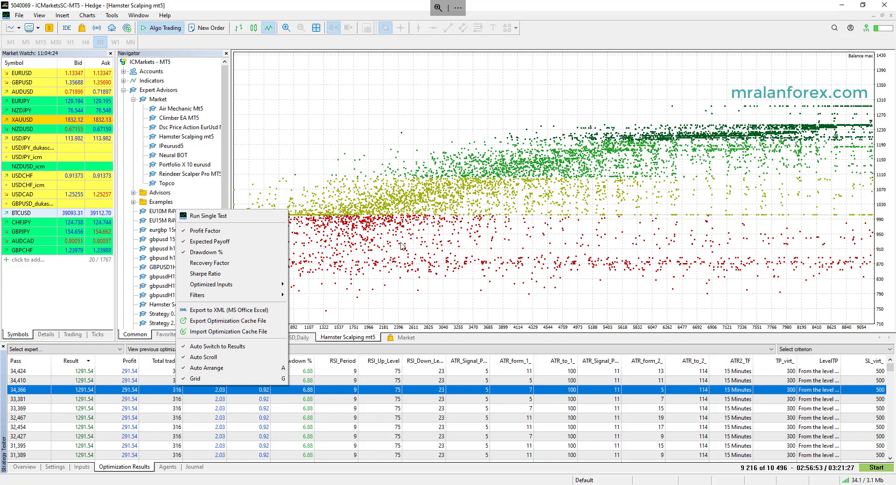
- Sort the optimization passes by profit factor, led by pass 0,178 at 21.00
click(316, 428)
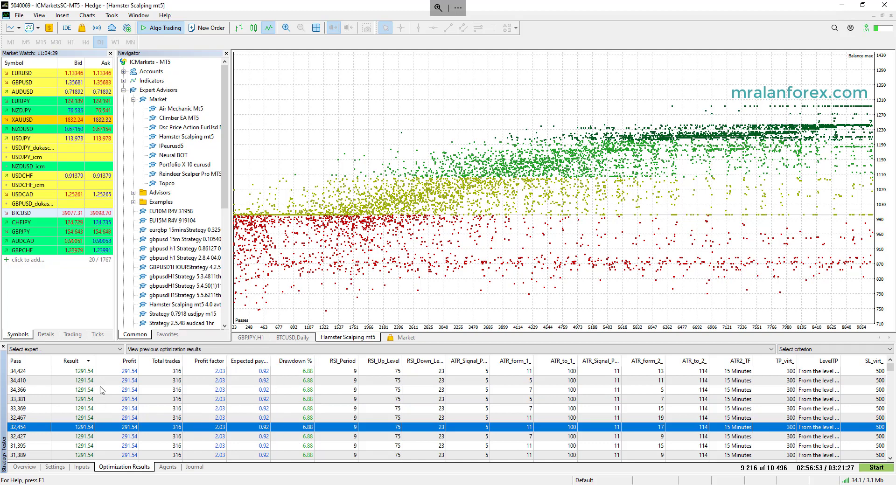
mouse_move(365, 226)
click(207, 365)
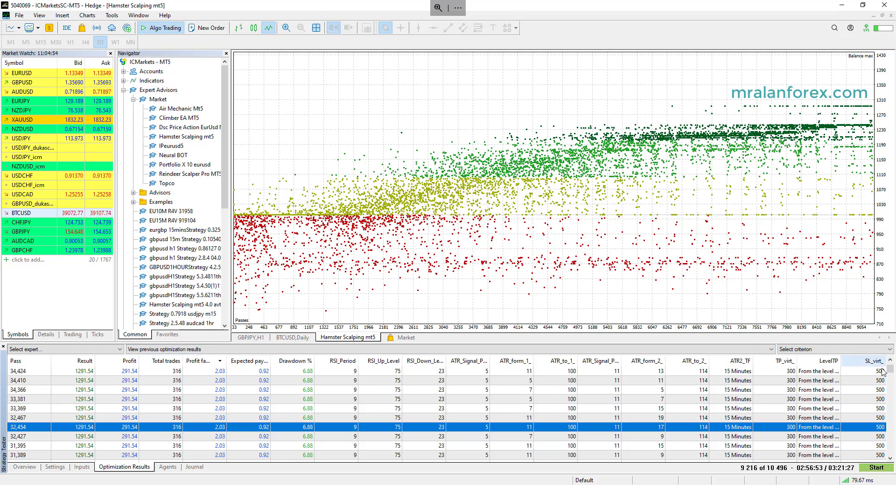
drag(890, 372, 891, 368)
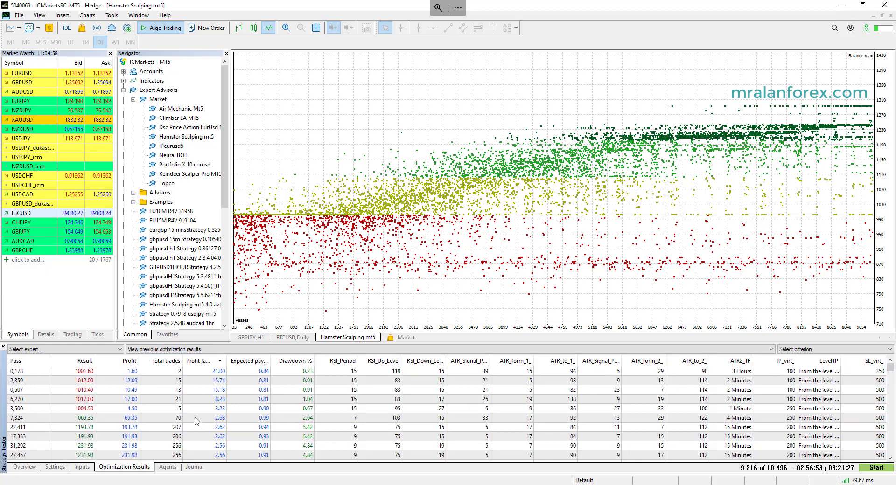
- Review the tester overview and settings, then choose pass 7,324 after checking 0,178 and 22,411
click(28, 466)
click(49, 467)
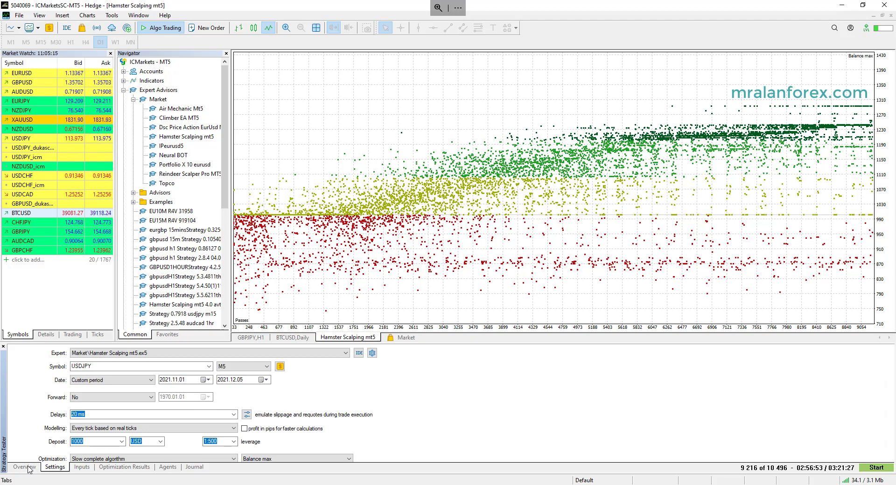
click(118, 469)
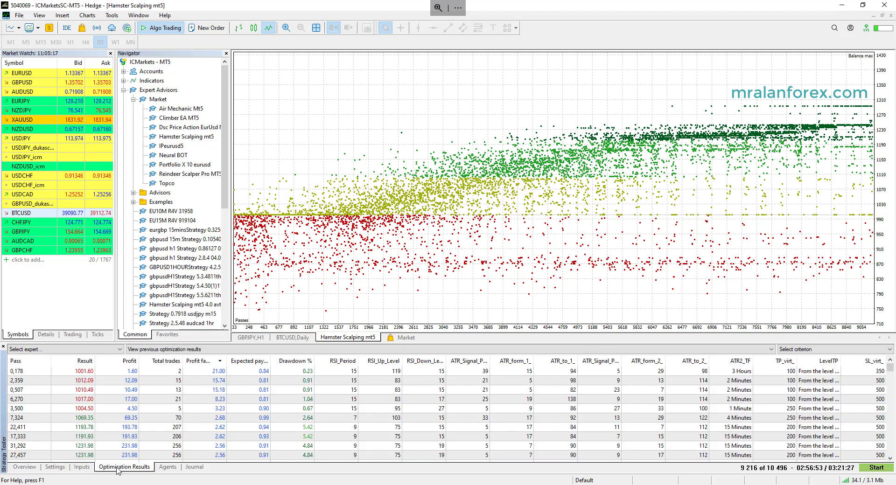
click(214, 371)
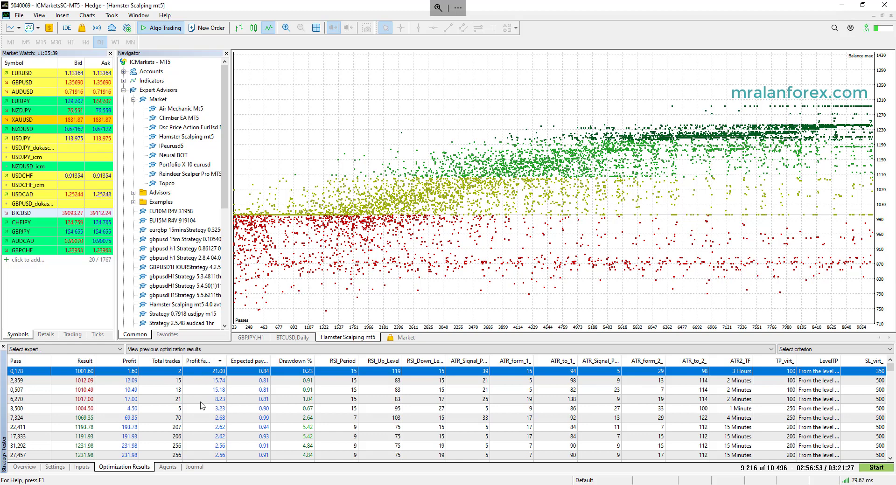
click(178, 429)
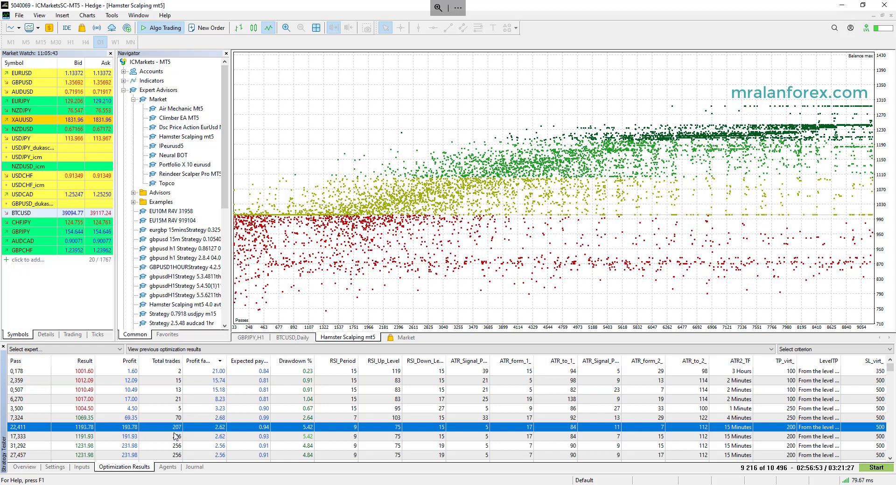
click(177, 420)
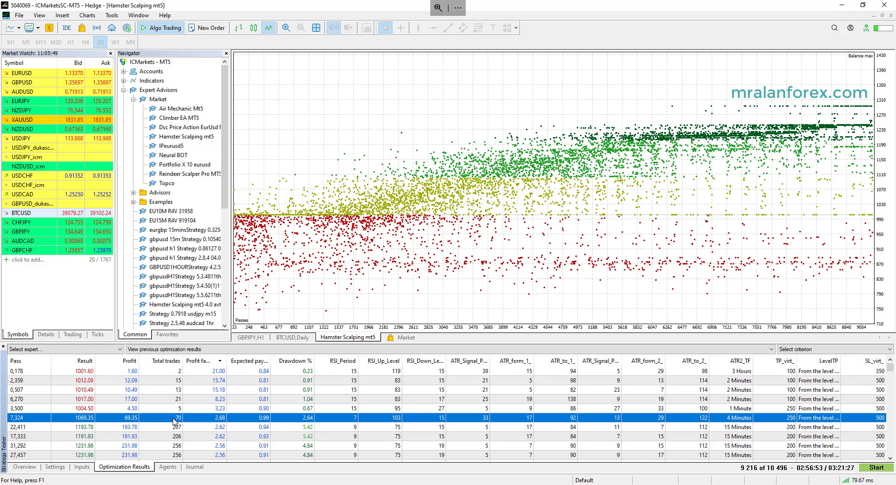
- Re-run pass 7,324 as a single test and watch its balance graph end near 1069
right_click(179, 420)
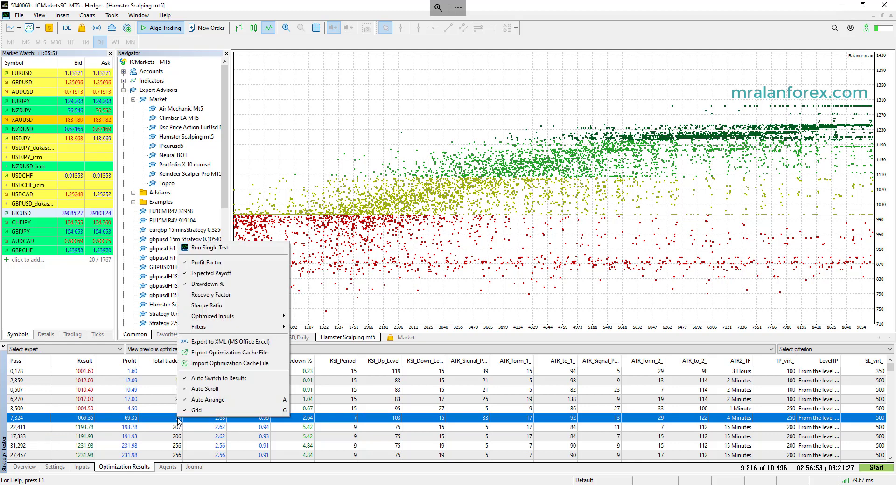
click(210, 247)
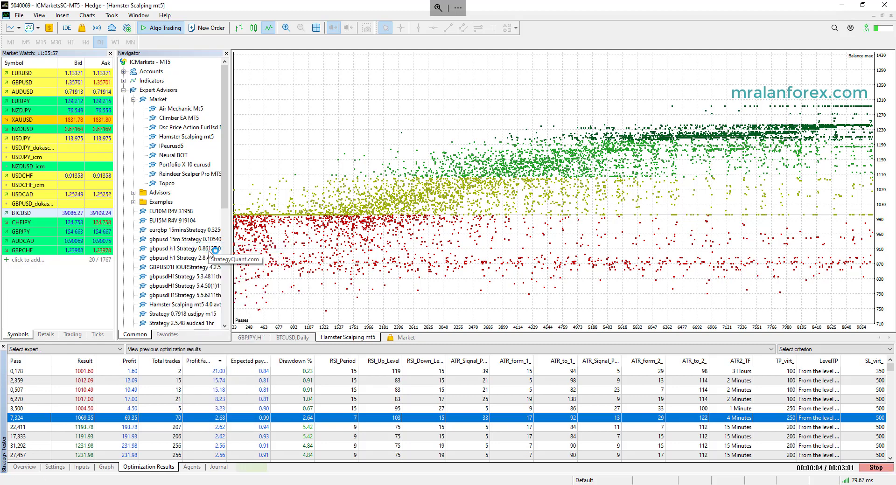
click(107, 467)
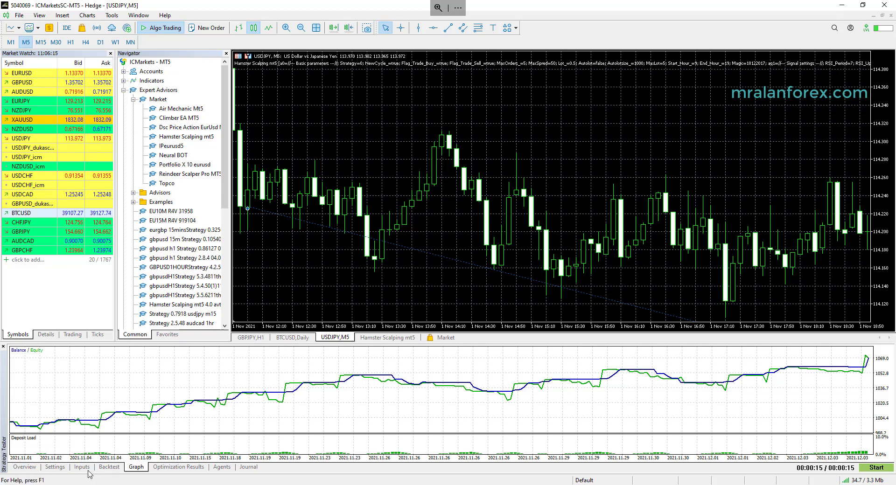
click(104, 469)
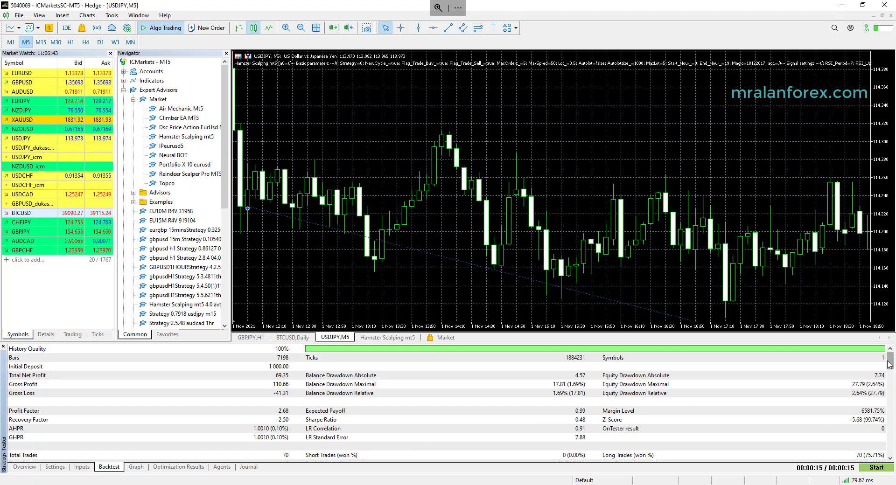
scroll(598, 411, down, 2)
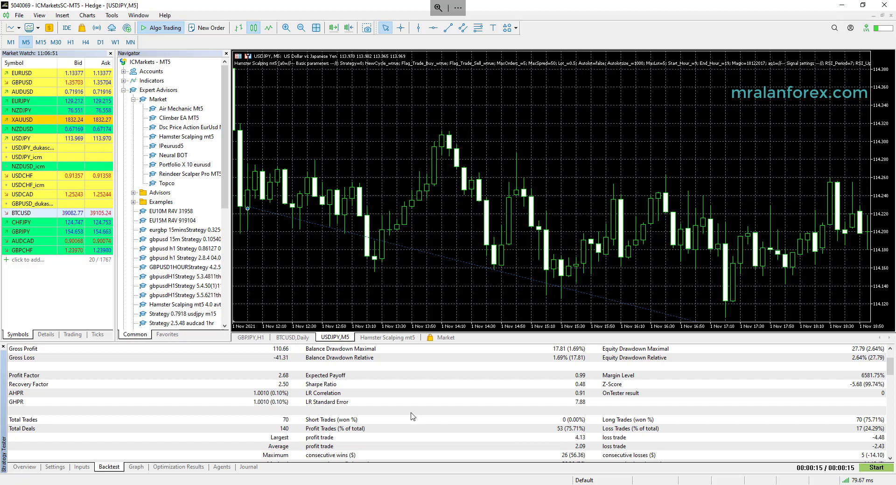
right_click(396, 403)
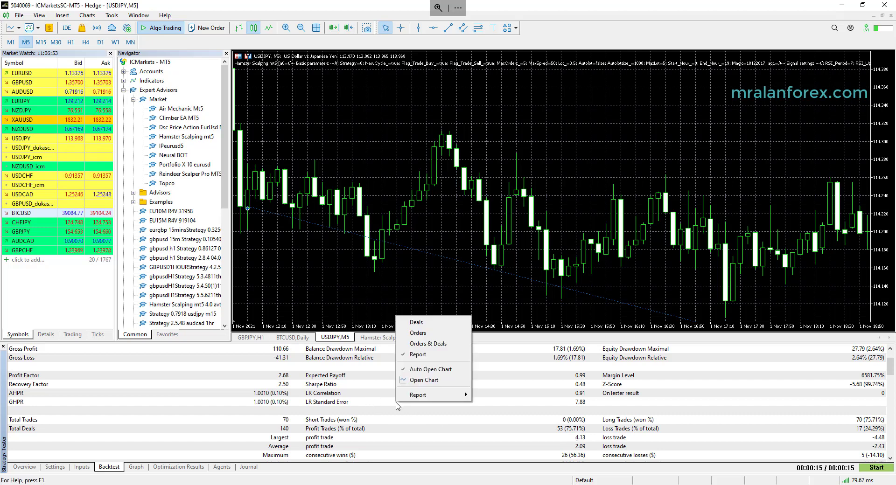
mouse_move(412, 397)
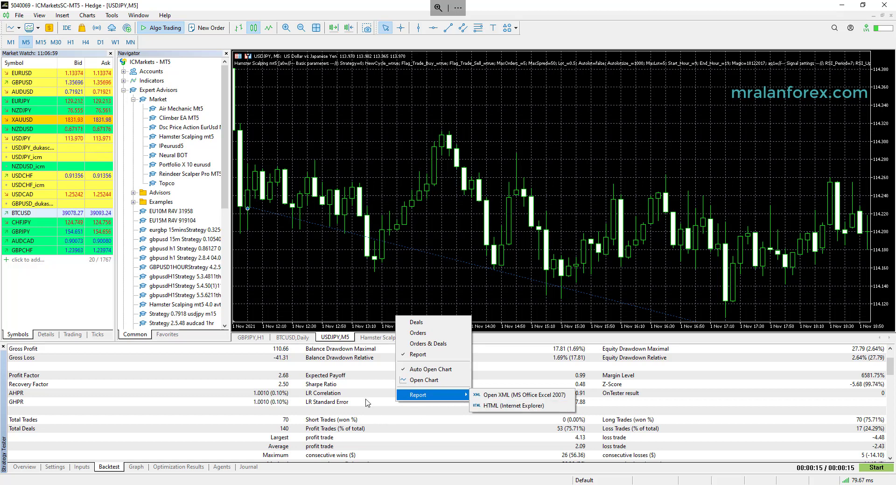
click(318, 420)
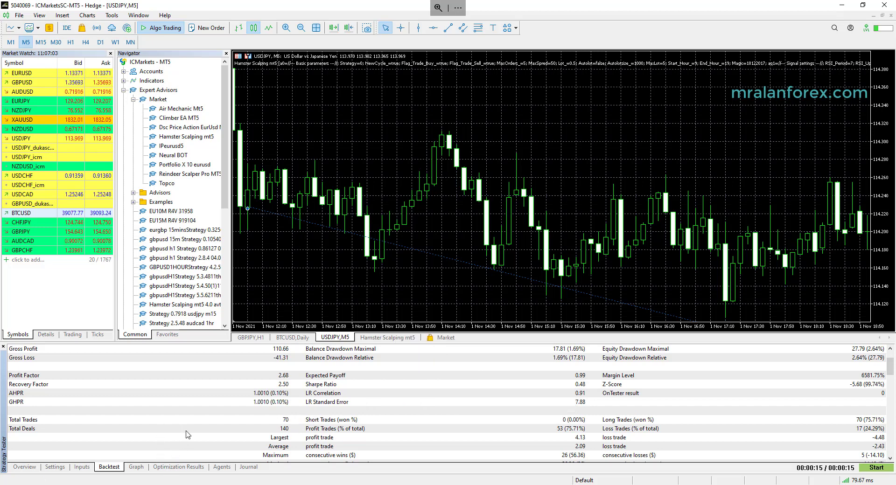
- Change the expert's Initial lot value to 0.01, leaving Autolot false
click(82, 467)
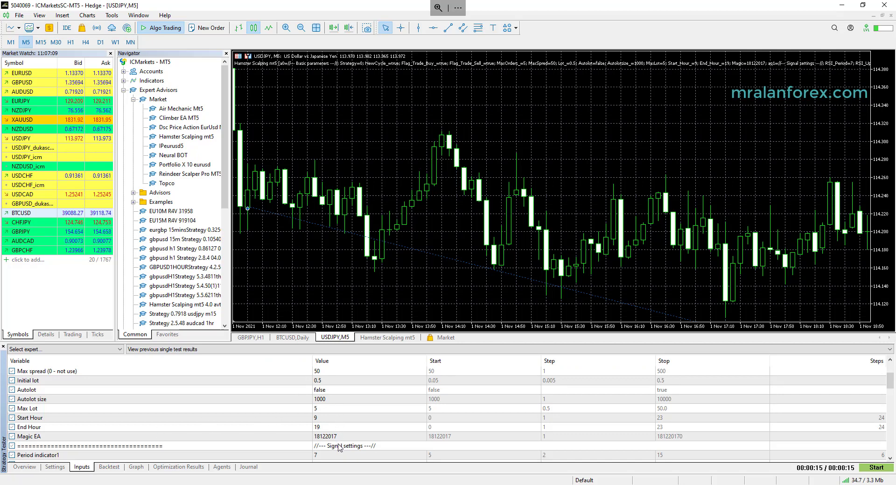
right_click(336, 409)
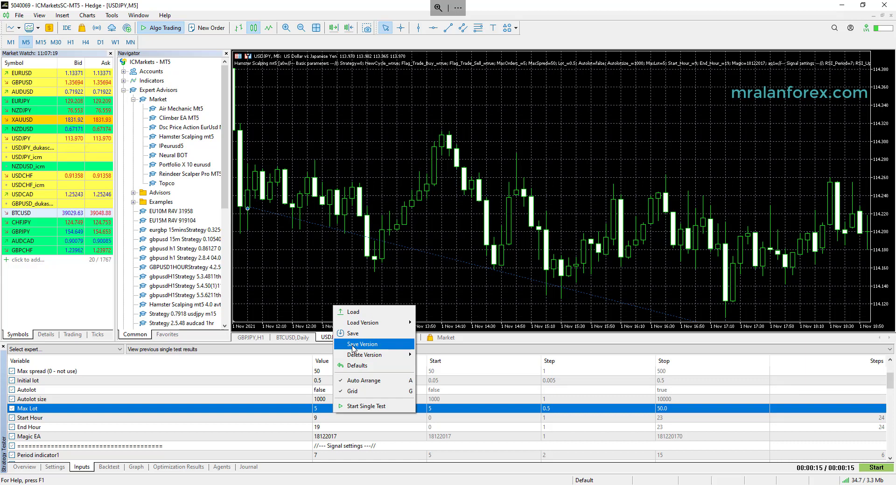
click(309, 409)
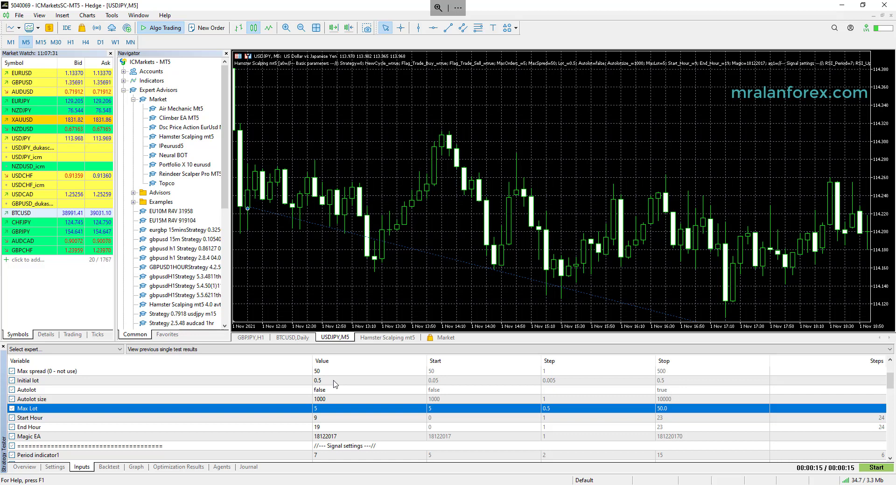
click(334, 383)
click(336, 384)
text(0.01)
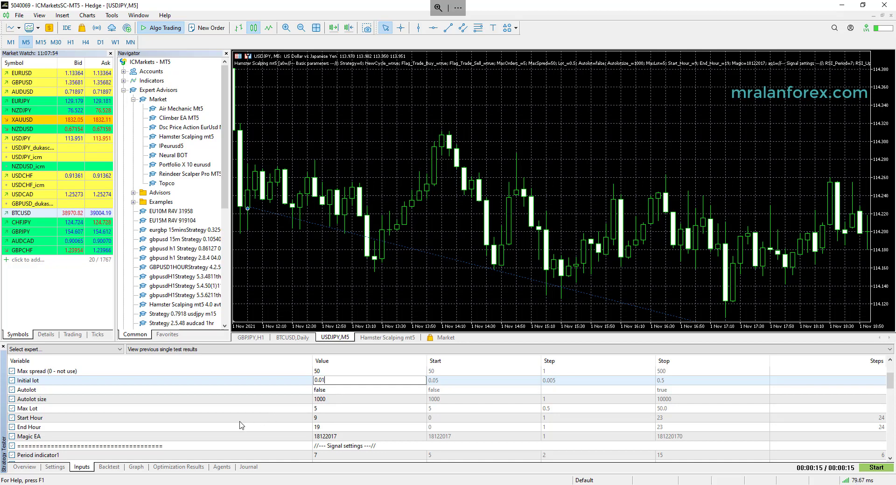
- Order passes by Profit and single-test top pass 34,424 with 0.01 lot, viewing its graph
click(164, 469)
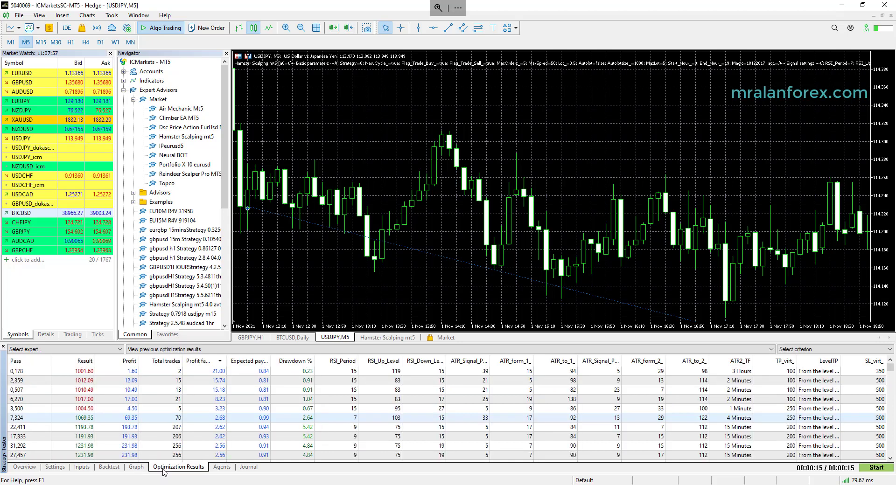
click(127, 362)
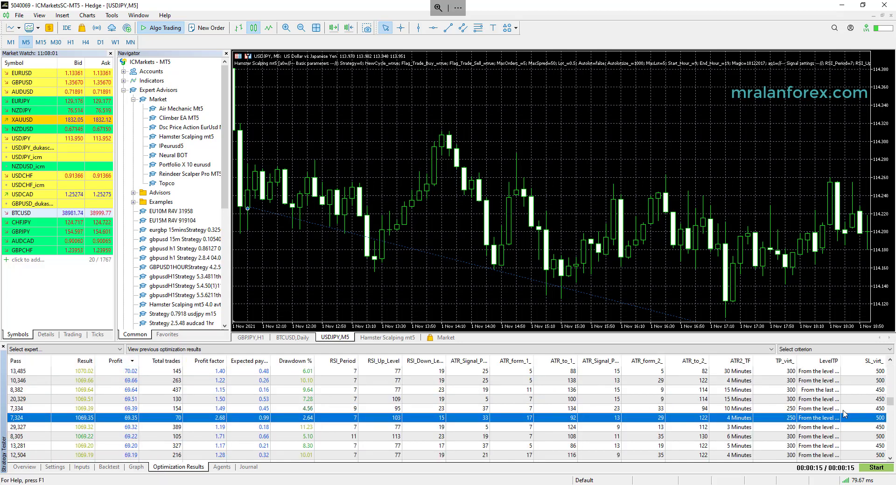
drag(891, 402, 891, 368)
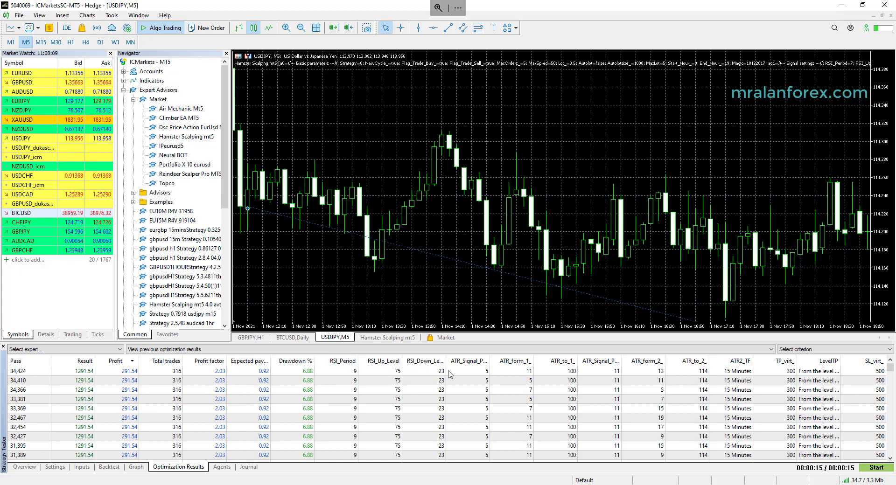
right_click(144, 371)
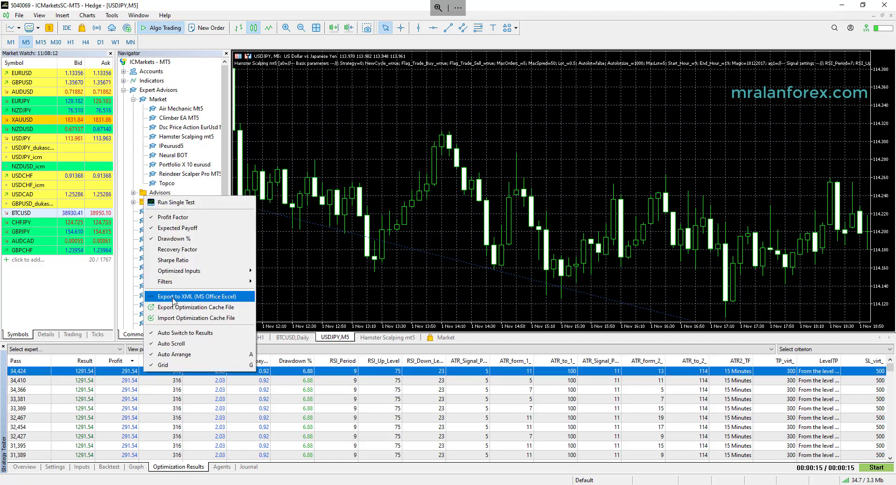
click(182, 202)
click(107, 467)
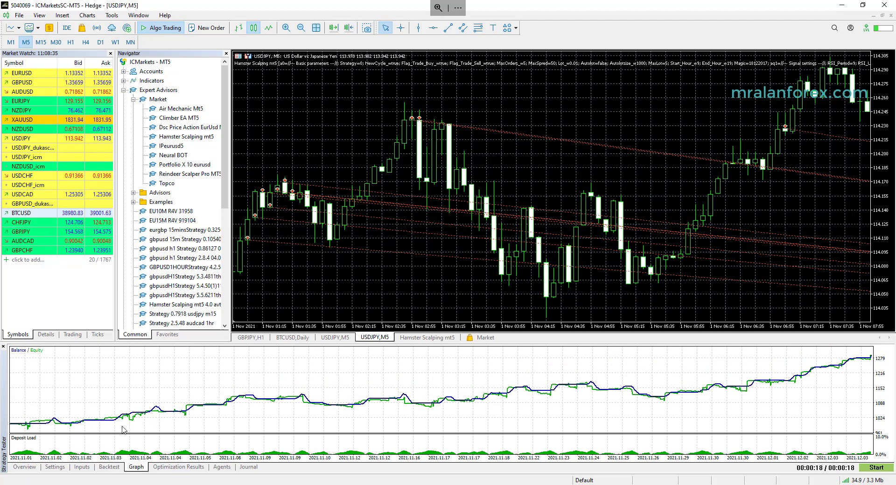
- Scroll the Backtest report: net profit 291.54, profit factor 2.03, 316 trades
click(108, 468)
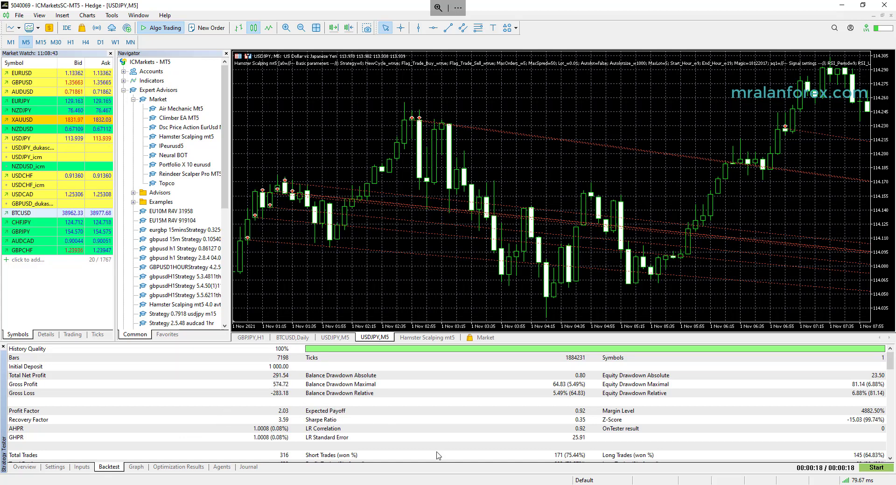
scroll(437, 456, down, 1)
scroll(438, 455, down, 2)
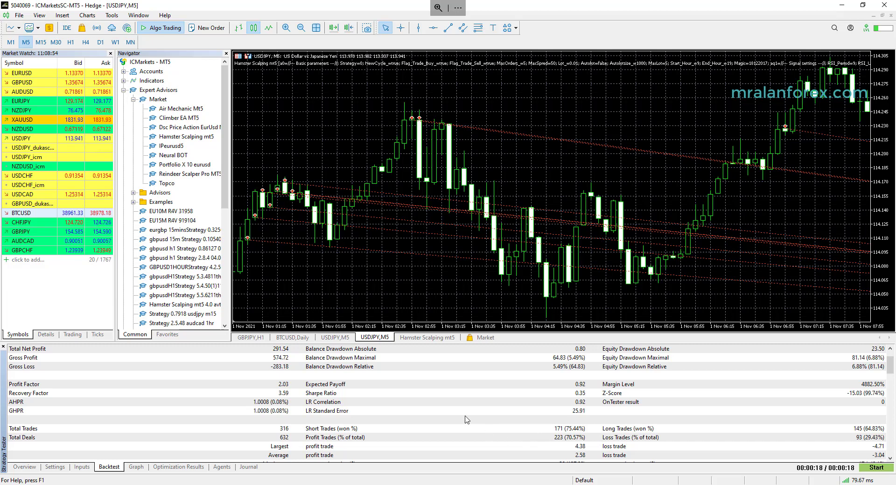
scroll(464, 416, up, 1)
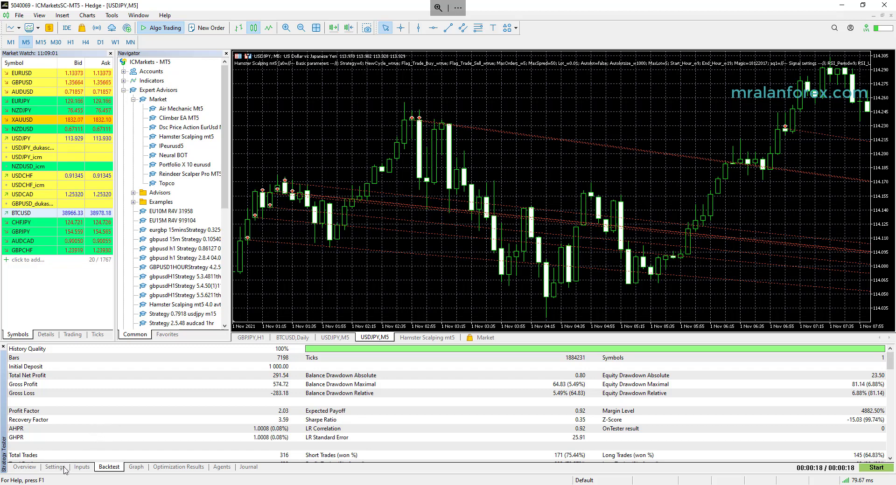
- Display the tester settings: USDJPY M5, 2021.11.01 to 2021.12.05, optimization Disabled
click(79, 469)
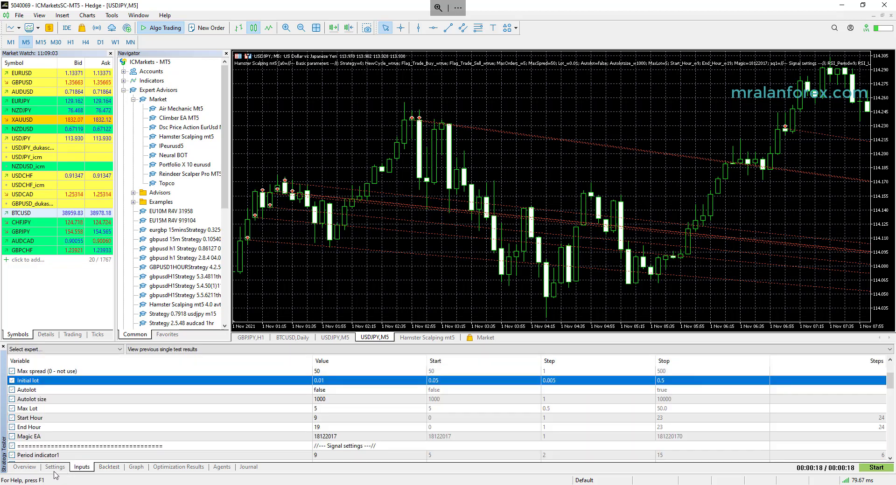
click(55, 467)
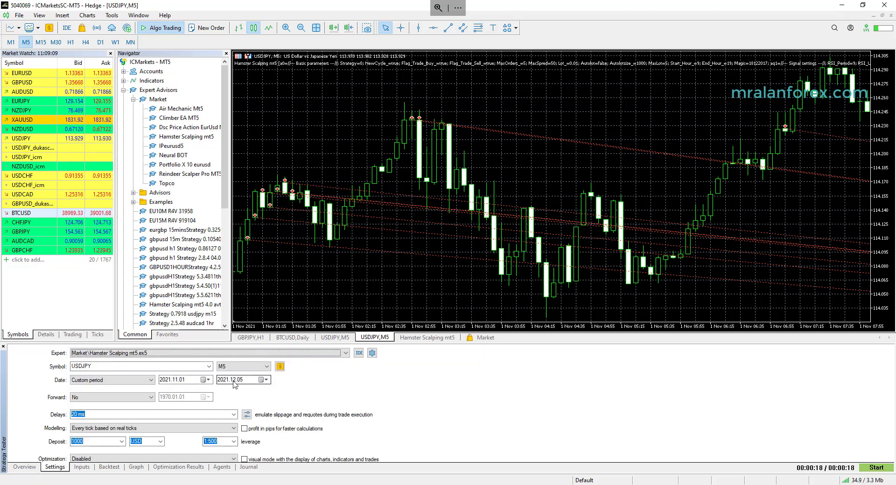